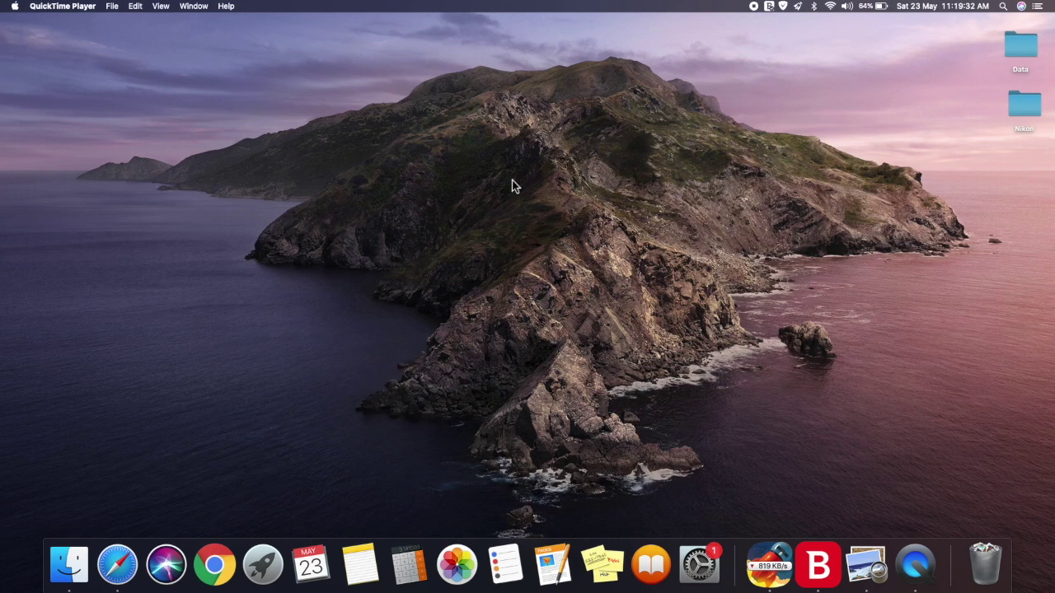
- Open DSC_2358.NEF from the desktop's Nikon folder in Preview and start exporting it
double_click(1023, 118)
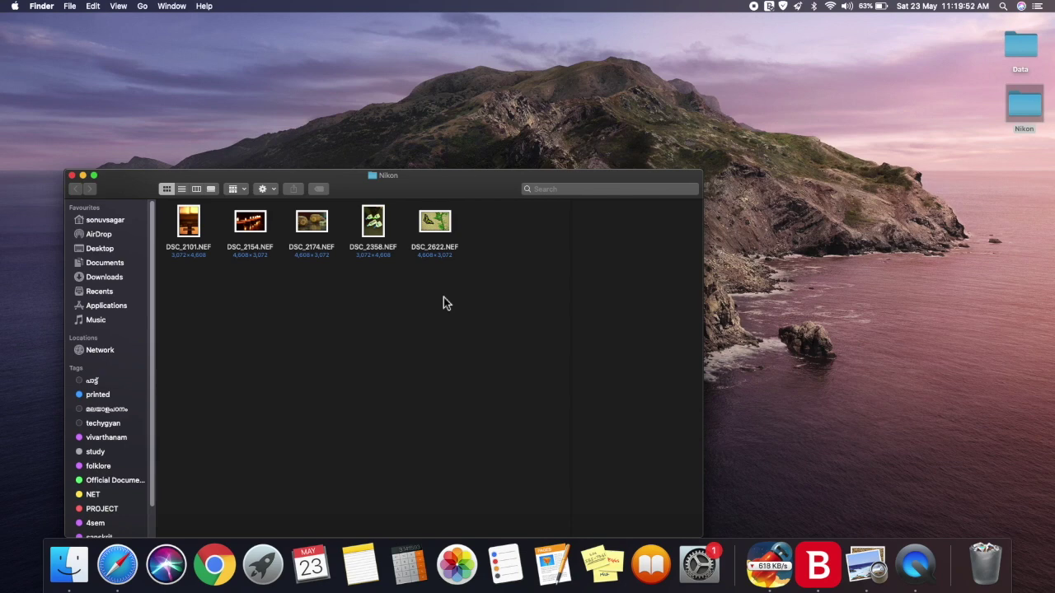
double_click(375, 230)
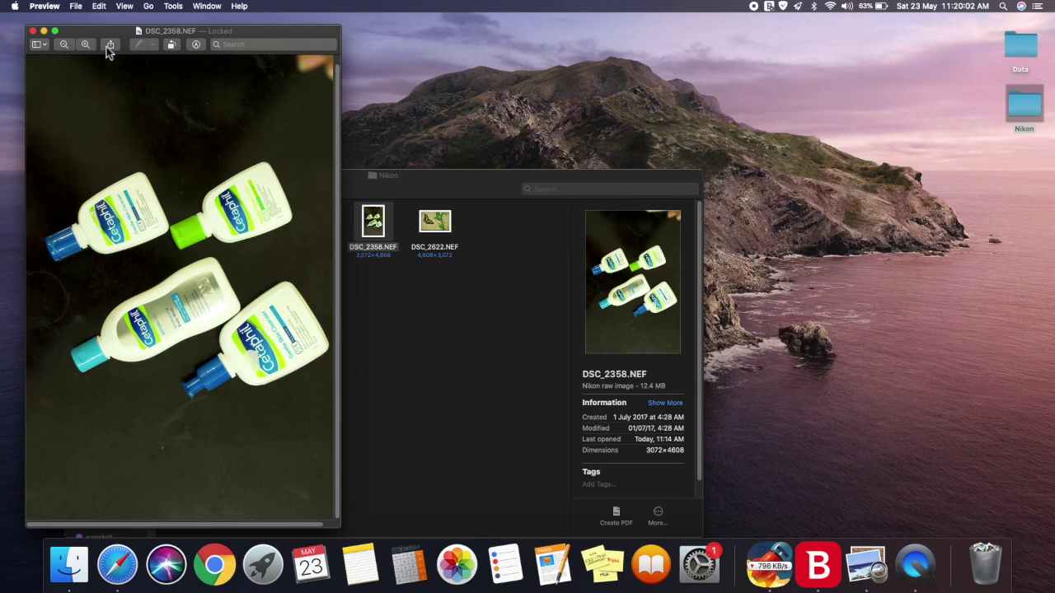
click(80, 8)
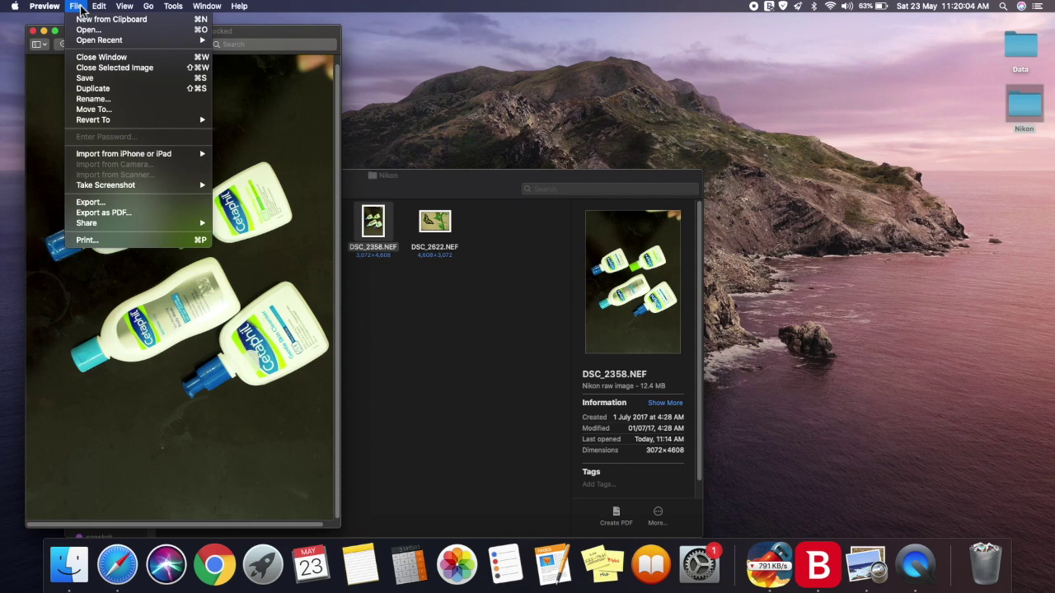
mouse_move(143, 188)
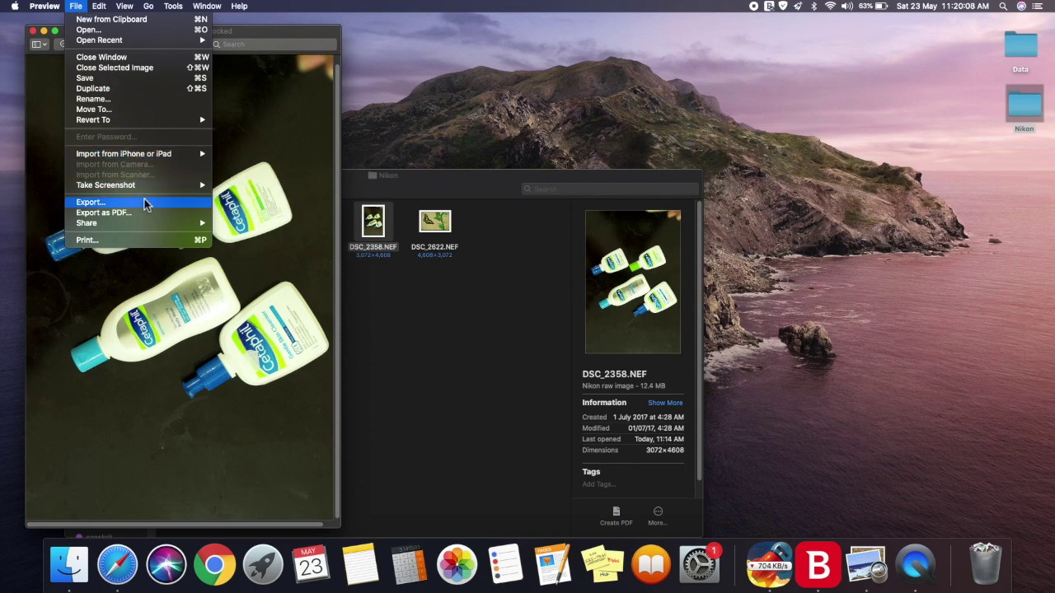
click(148, 206)
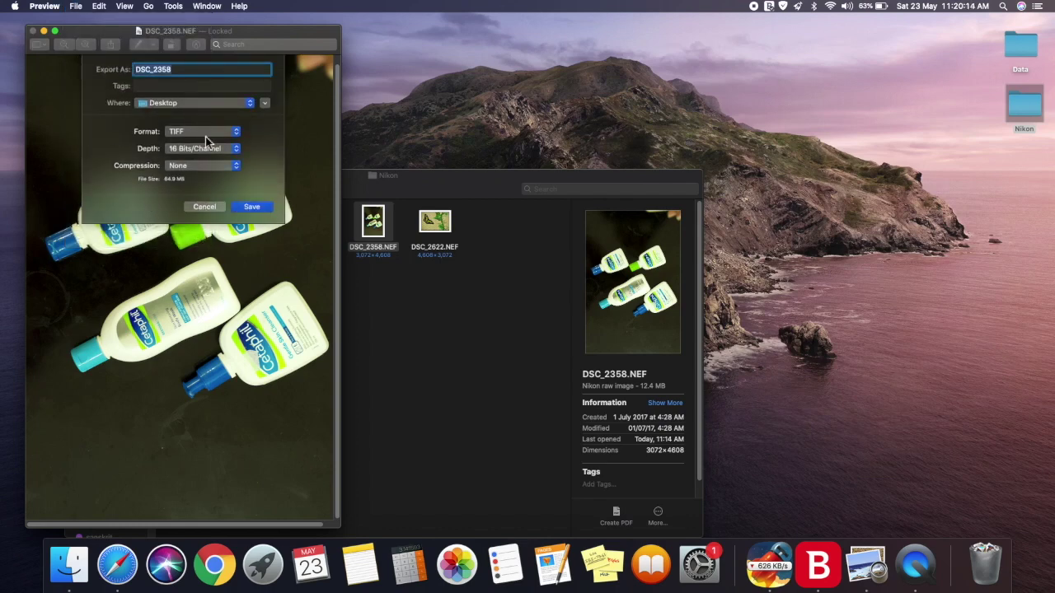
- Export the image to the Desktop as DSC_2358 in JPEG format at the best quality
click(206, 134)
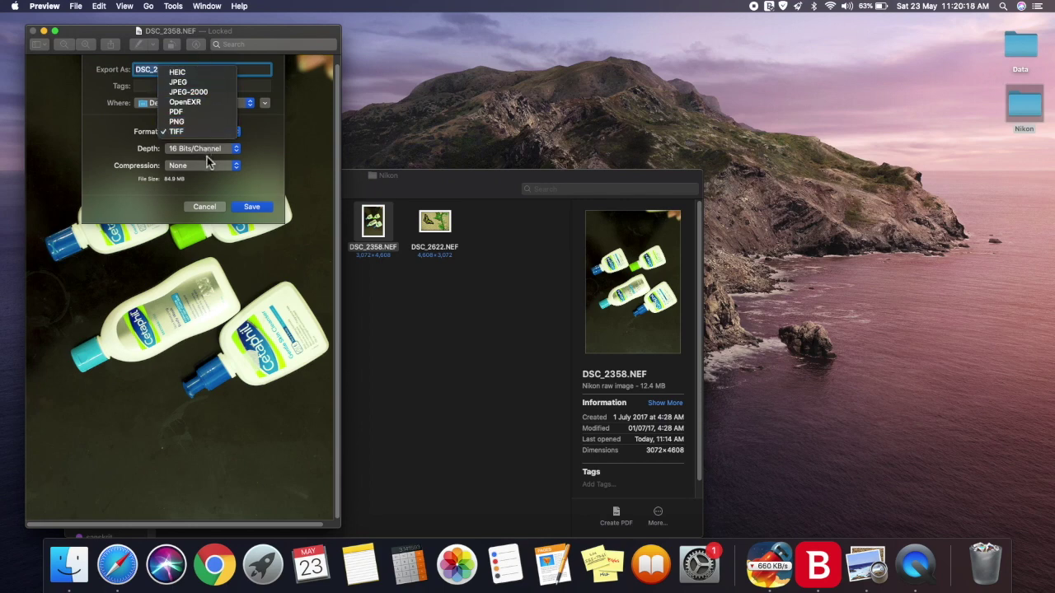
click(209, 82)
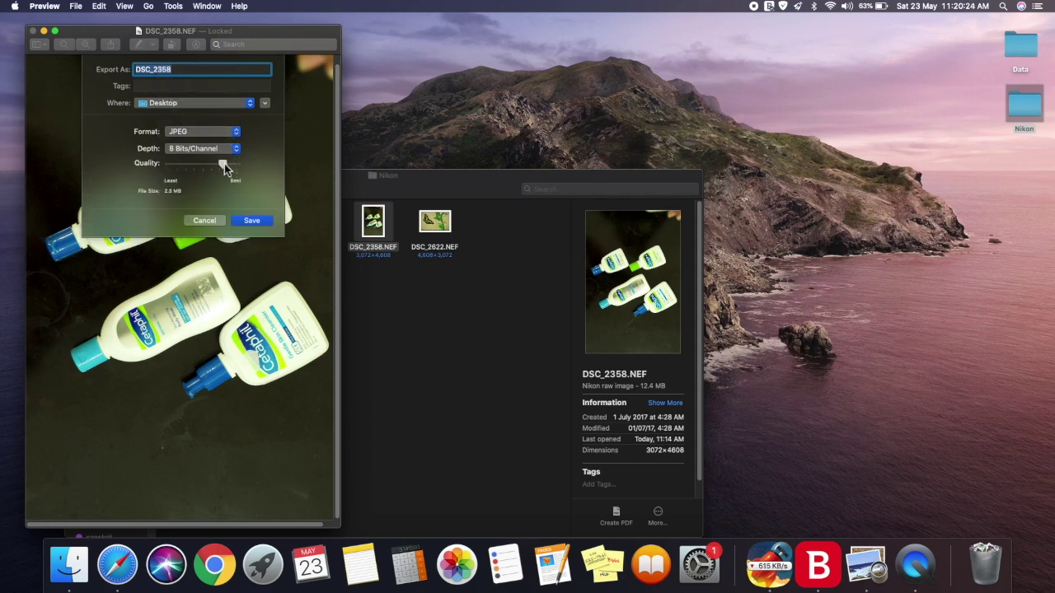
drag(229, 164, 253, 169)
double_click(451, 191)
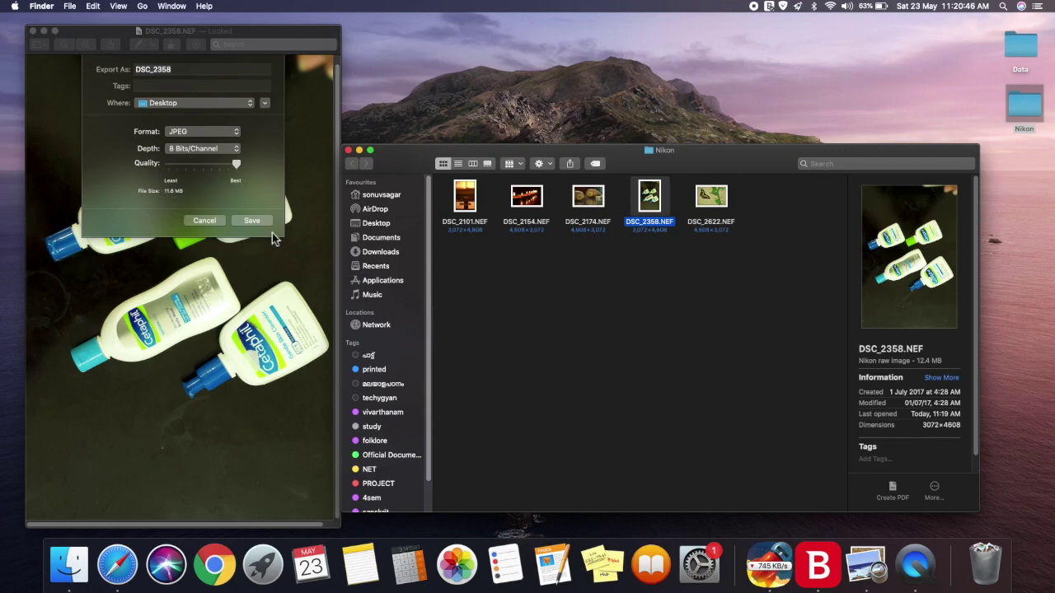
click(247, 219)
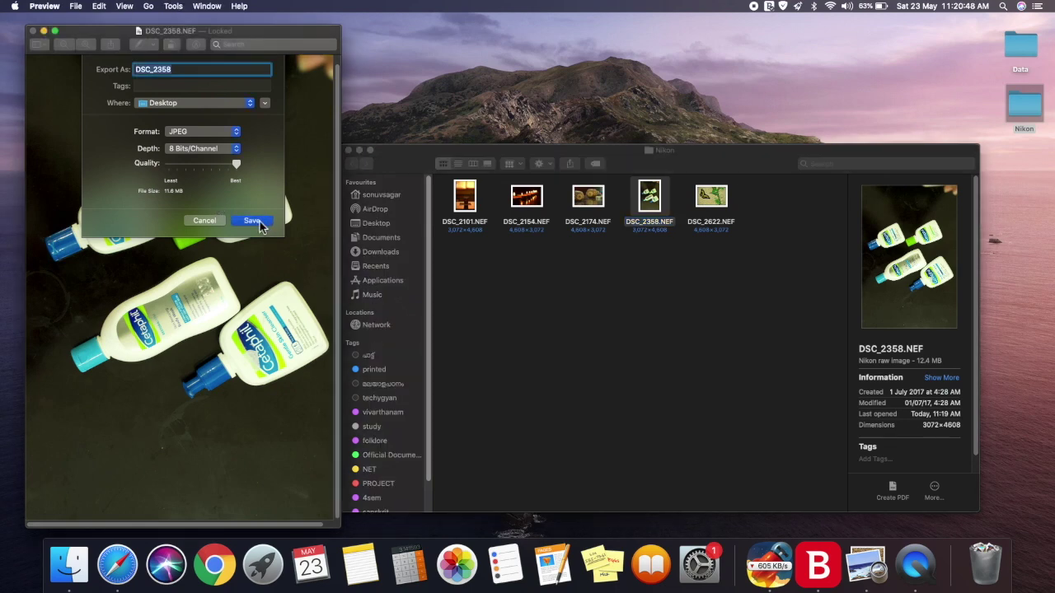
click(253, 220)
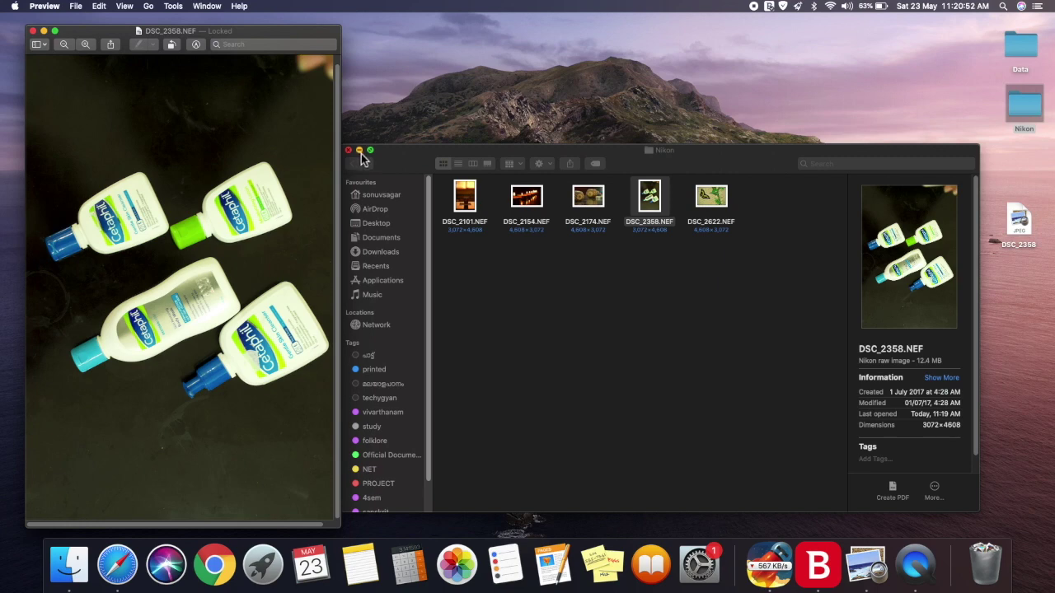
- Open the exported DSC_2358 JPEG from the desktop to check it, and close the open images
click(359, 151)
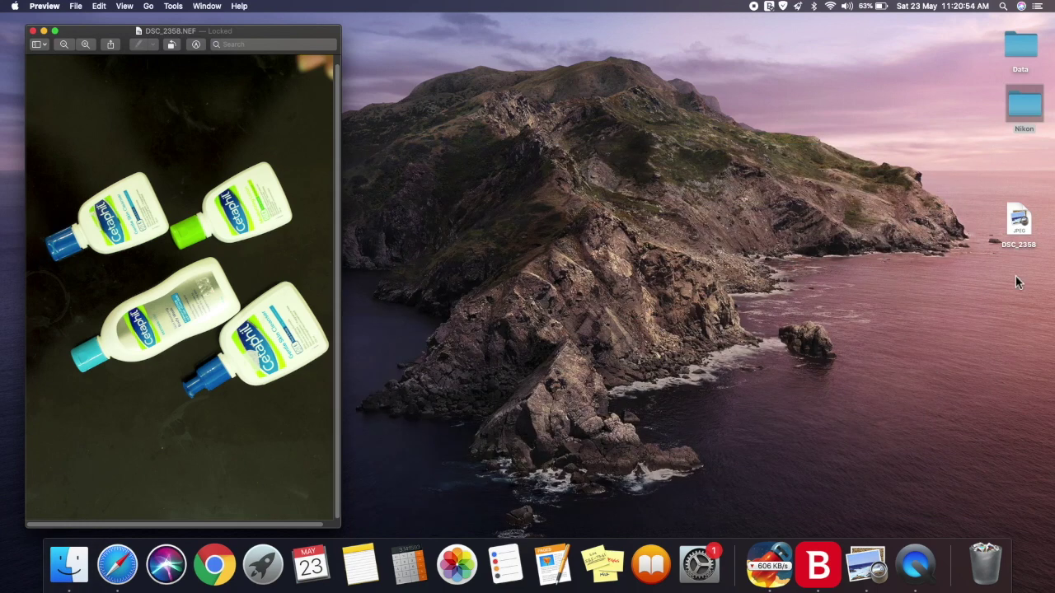
click(1018, 213)
double_click(1018, 213)
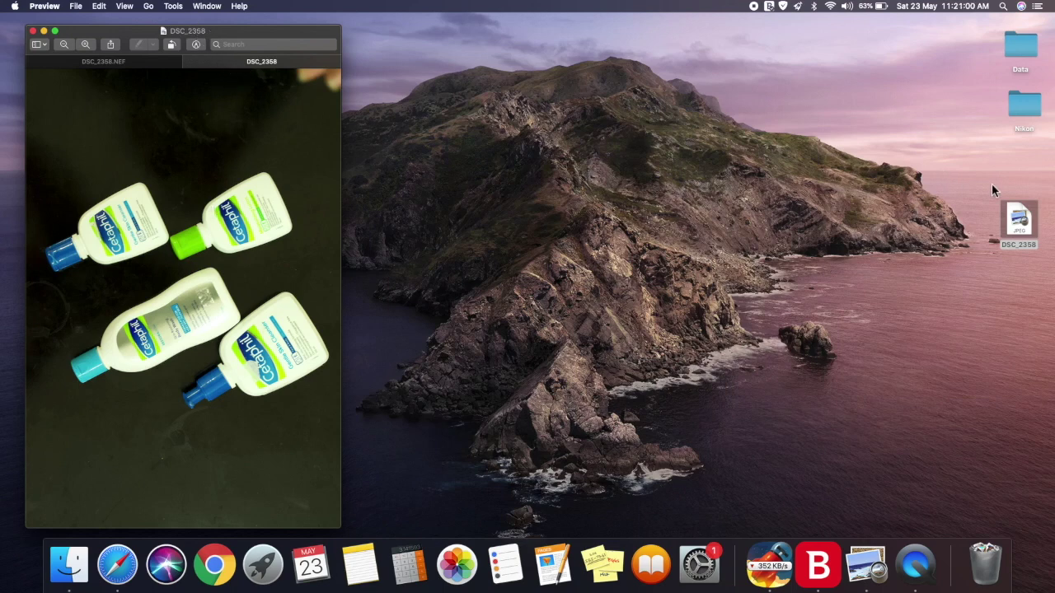
click(190, 62)
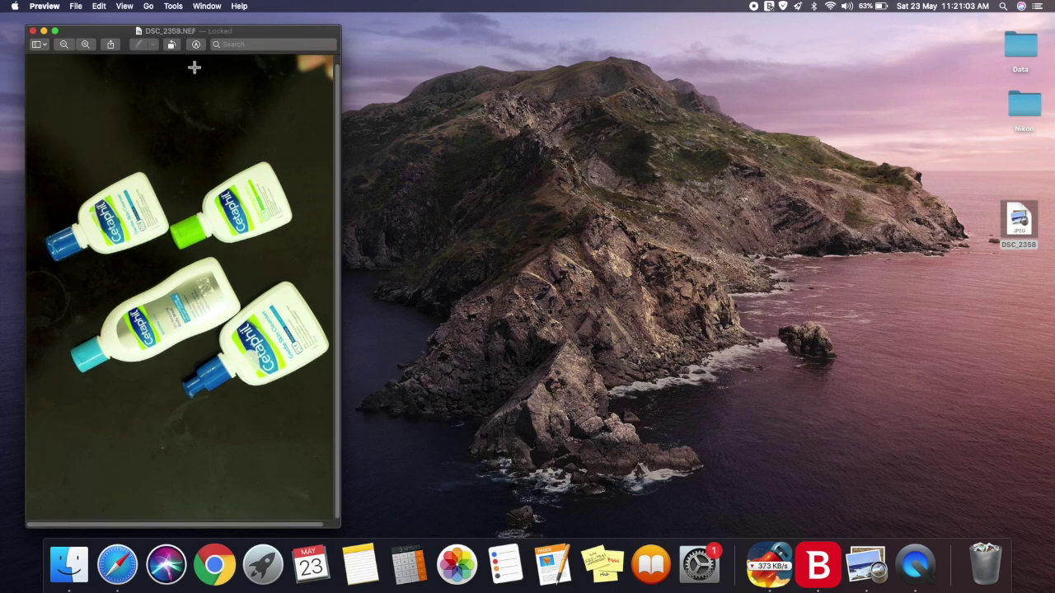
click(33, 30)
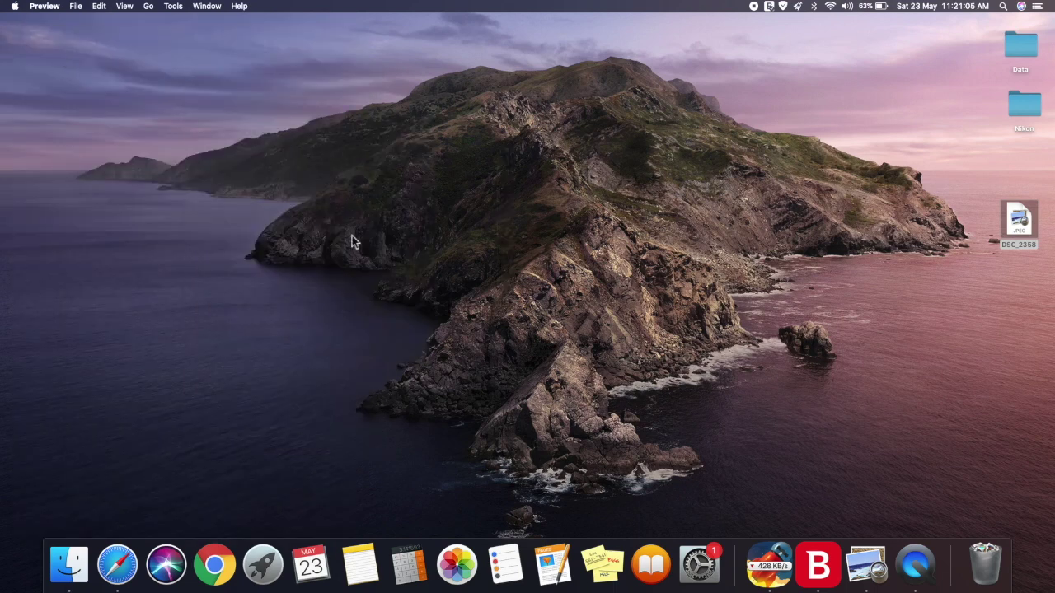
- Move the exported DSC_2358 JPEG from the desktop to the Bin
click(1008, 218)
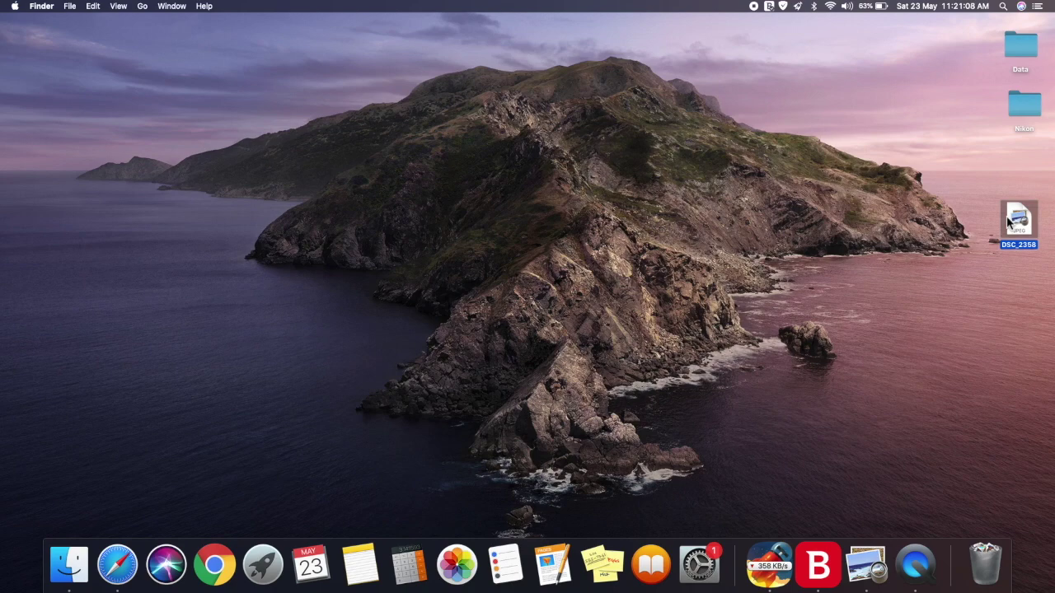
right_click(1011, 221)
click(970, 253)
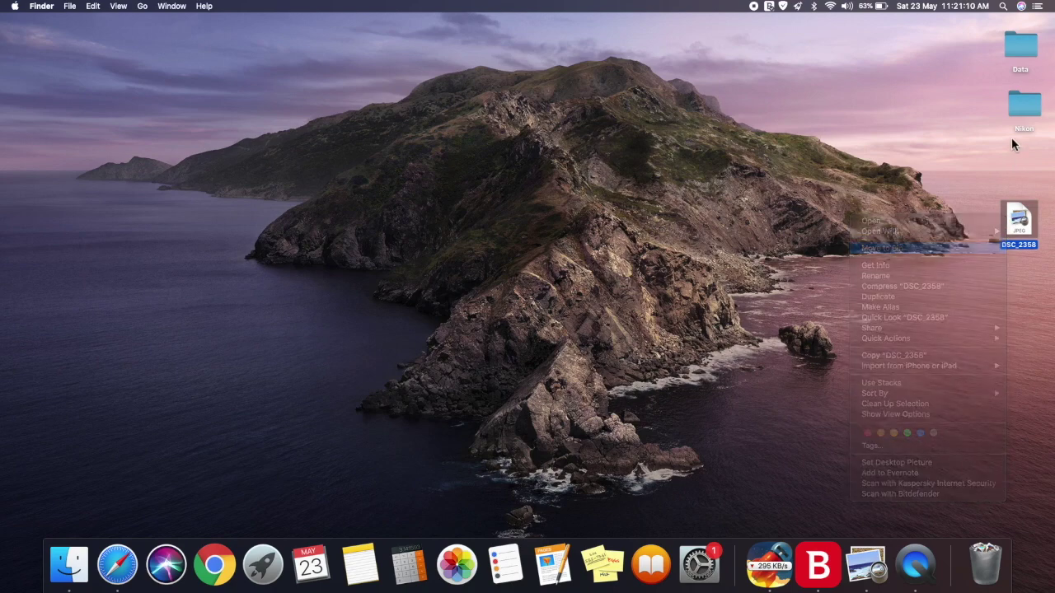
- Open all five NEF files from the Nikon folder together in Preview and close the folder window
double_click(1022, 108)
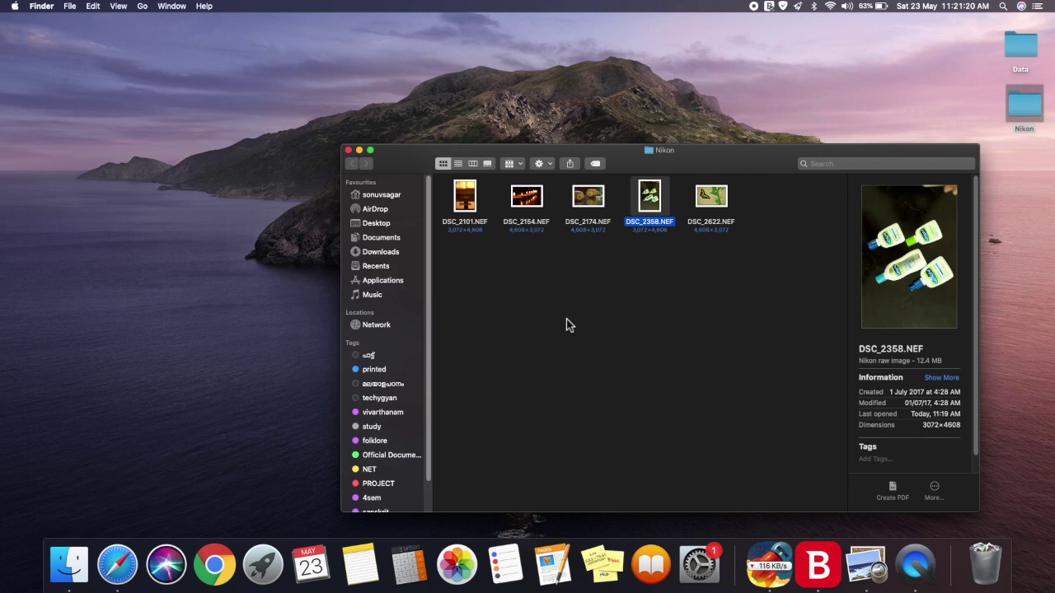
click(751, 309)
drag(695, 260, 440, 177)
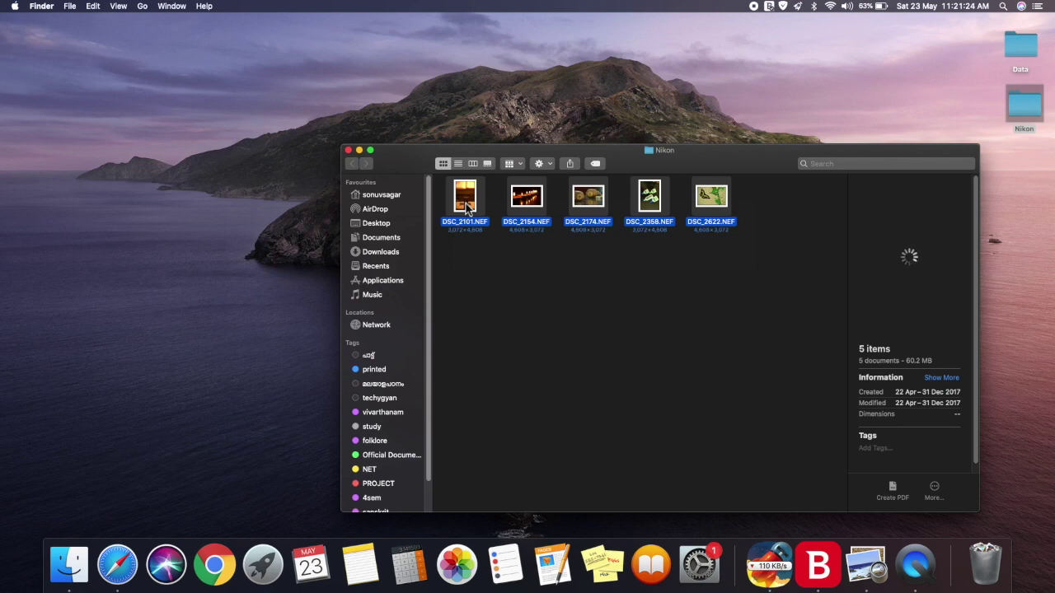
right_click(469, 210)
mouse_move(493, 240)
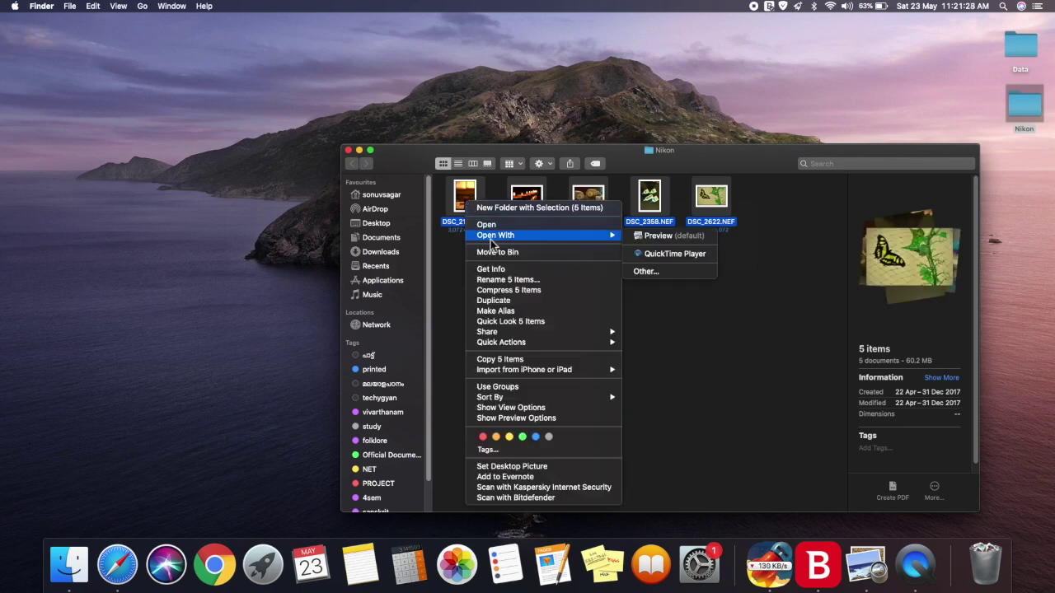
click(659, 237)
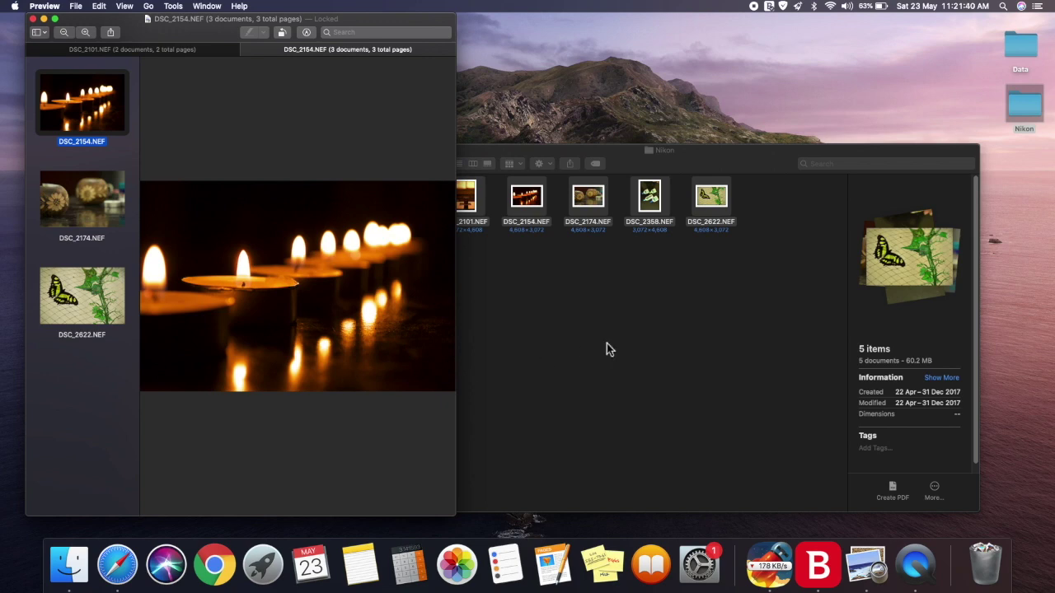
drag(515, 150, 646, 153)
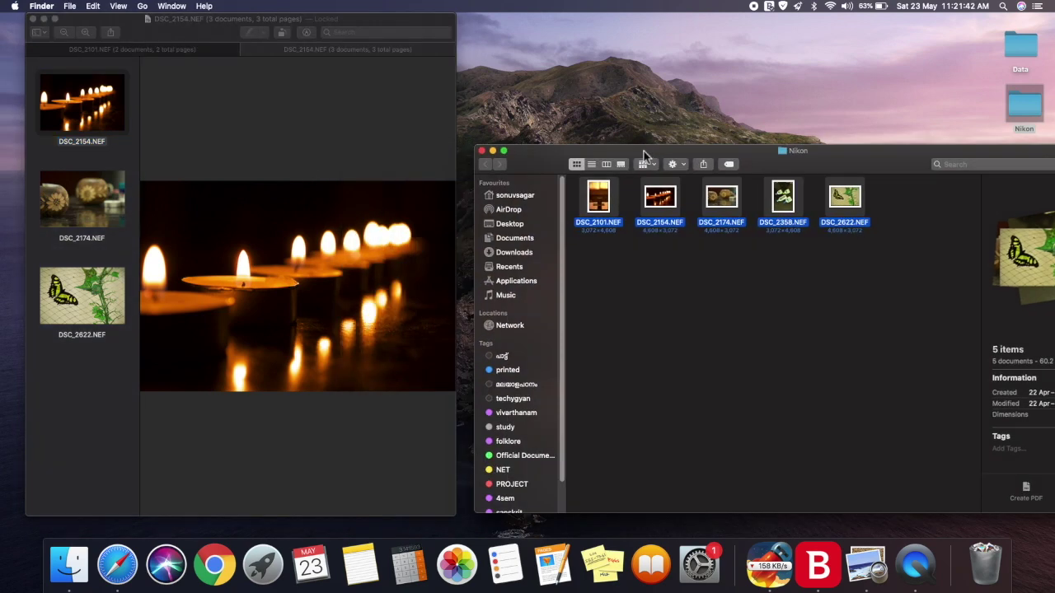
click(481, 152)
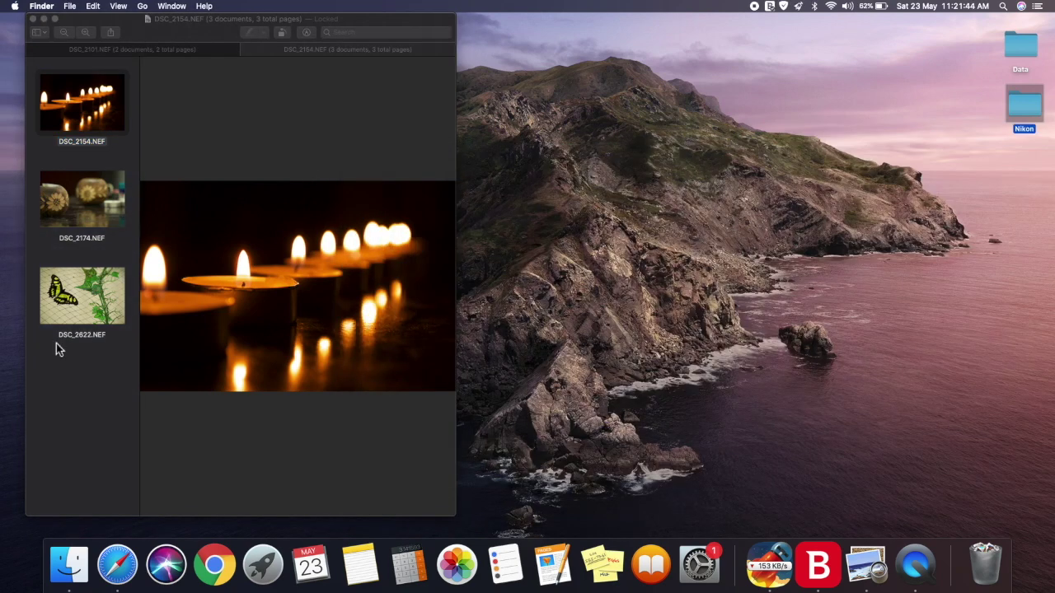
- Select all images in the Preview group containing DSC_2154, DSC_2174 and DSC_2622
click(102, 358)
click(83, 202)
click(98, 268)
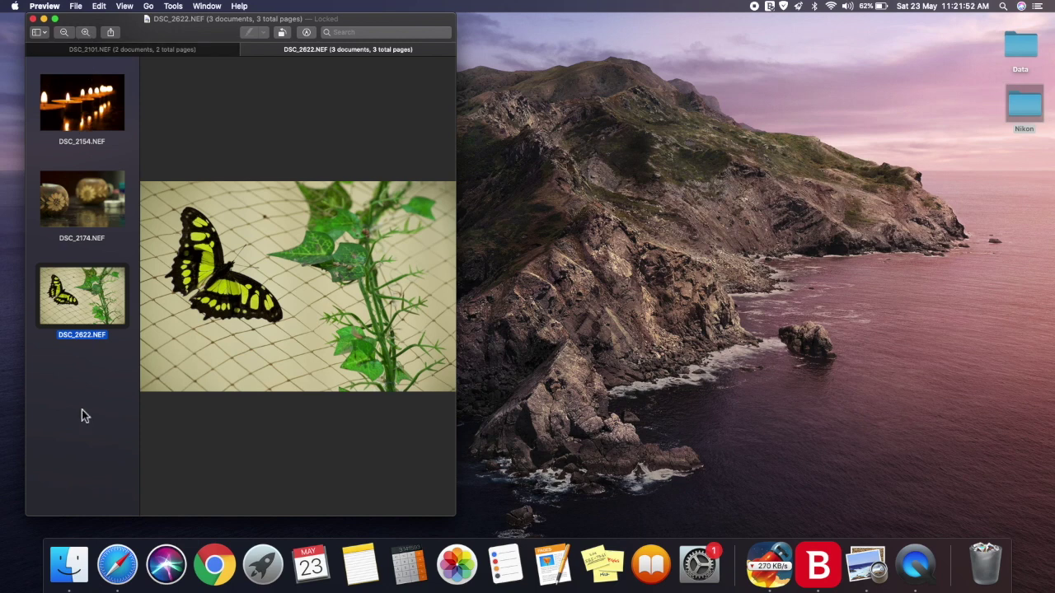
click(99, 7)
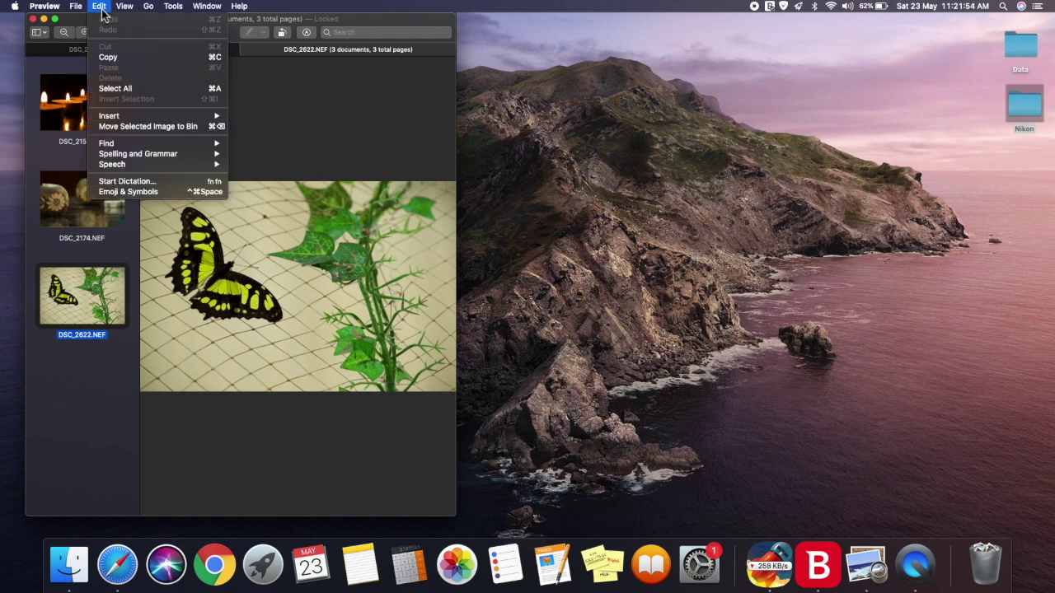
click(115, 89)
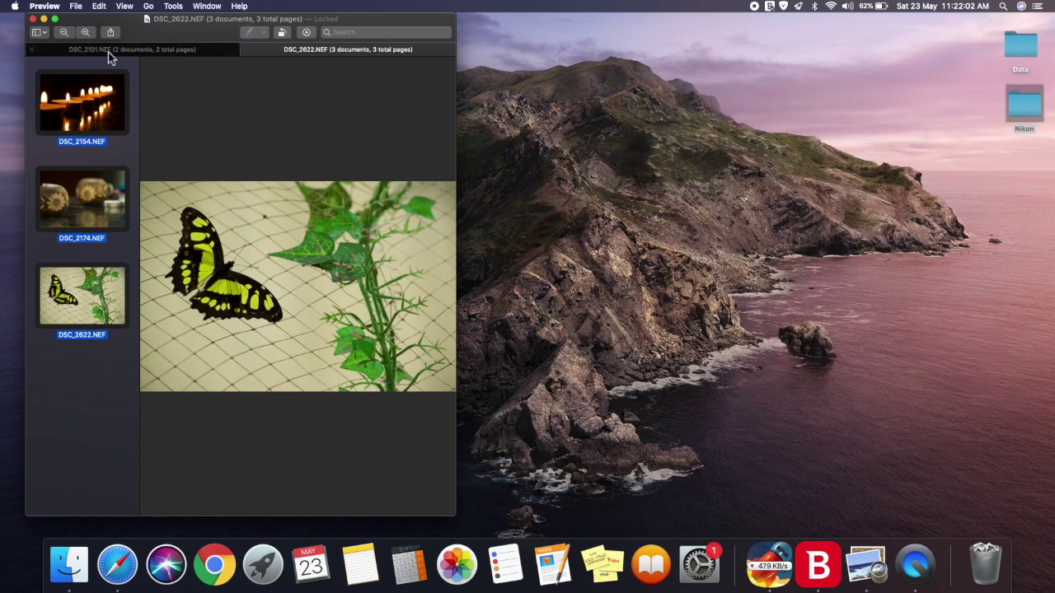
- Export the selected images to the Desktop in JPEG format at the best quality
click(75, 7)
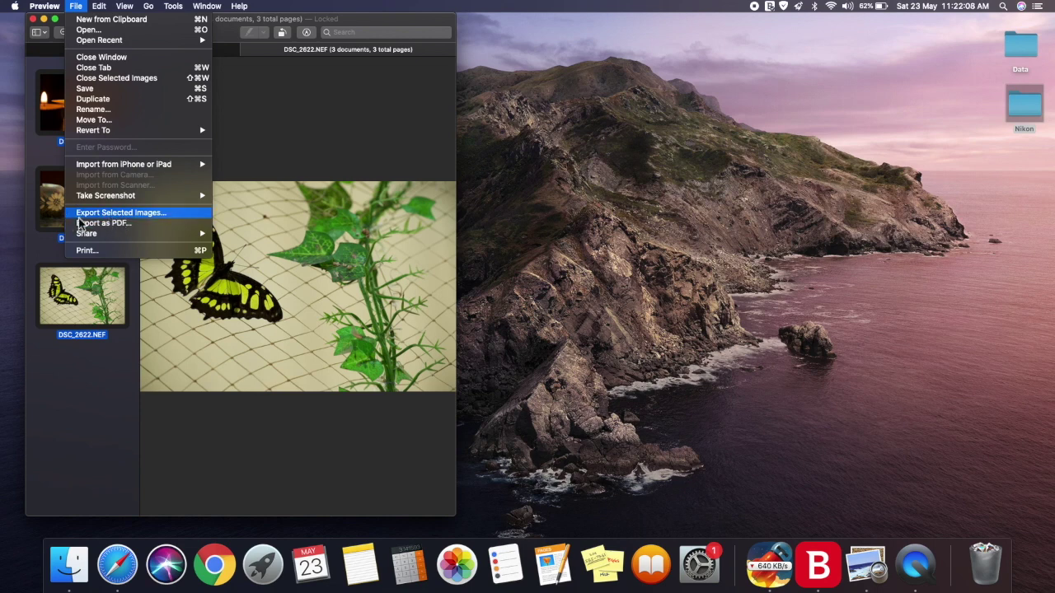
click(137, 216)
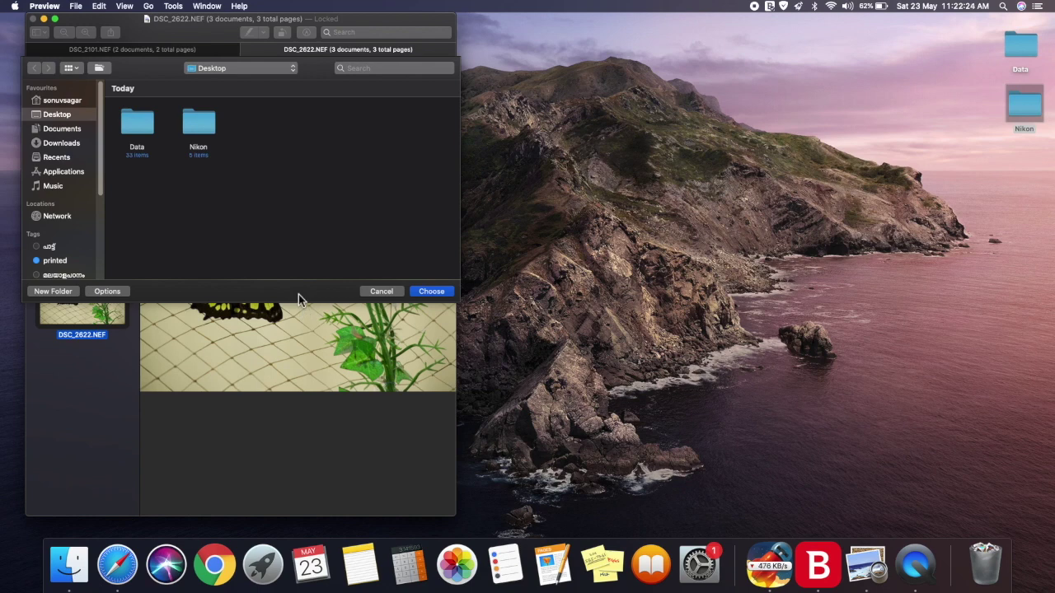
click(115, 295)
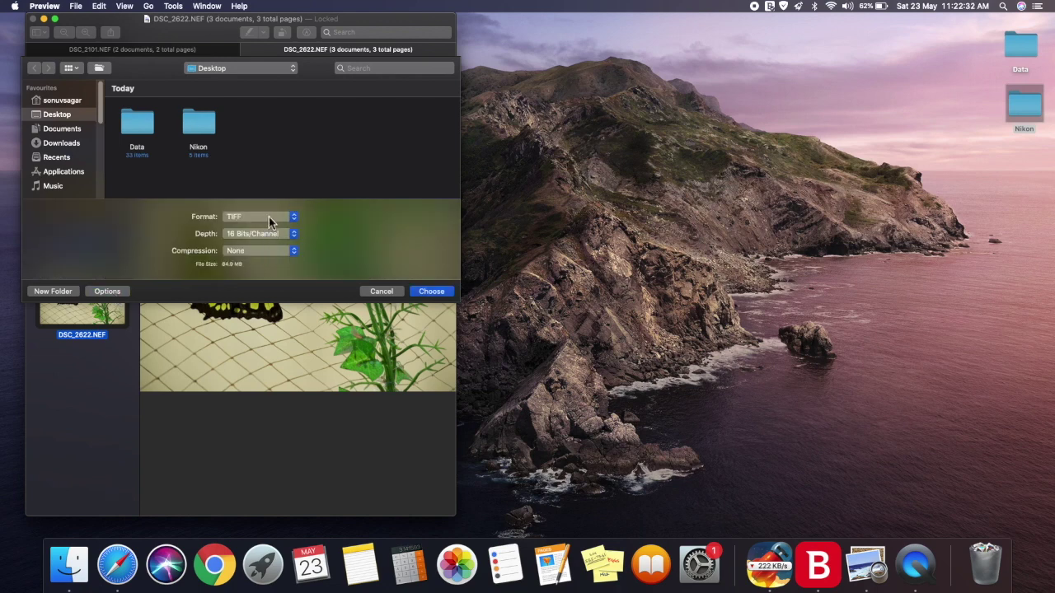
click(268, 216)
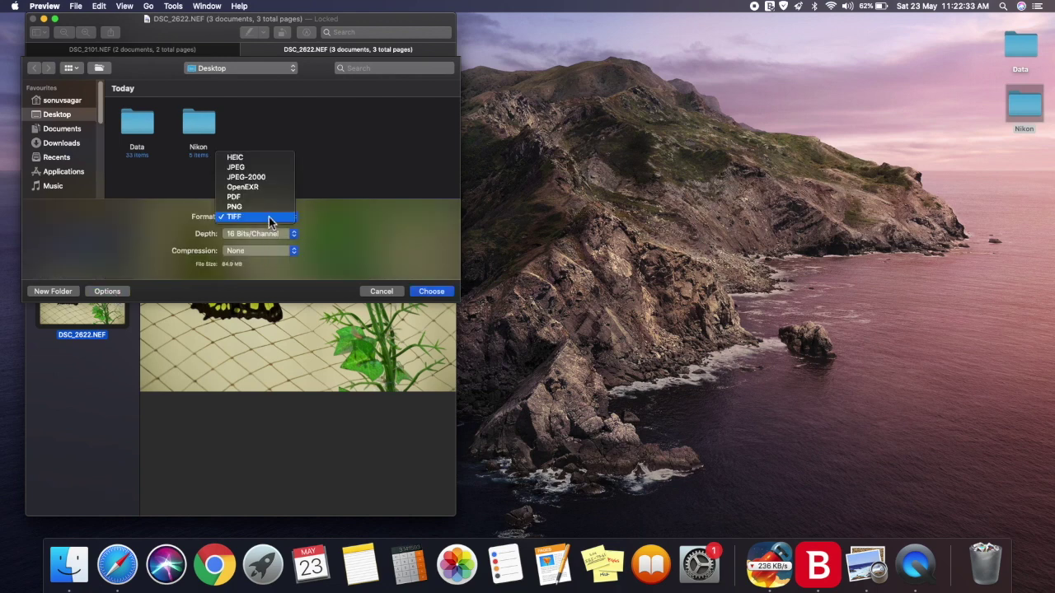
click(275, 170)
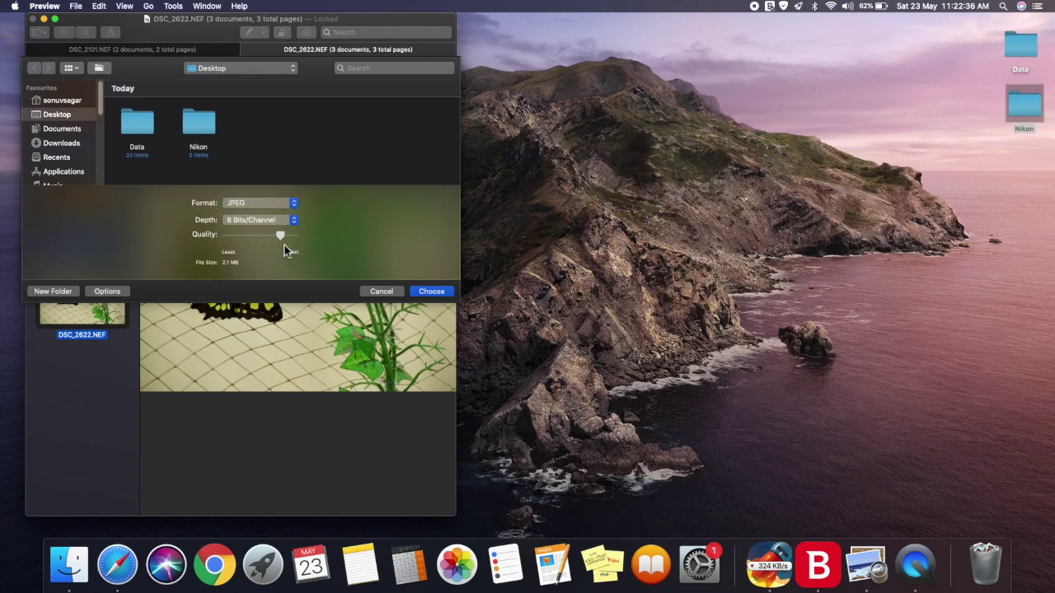
drag(282, 236, 338, 241)
click(424, 294)
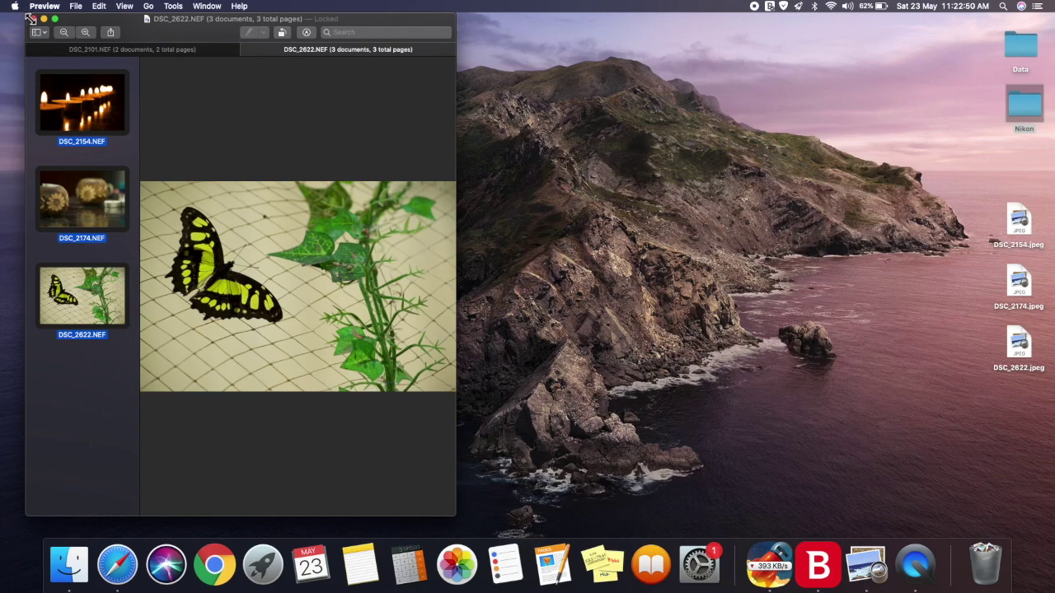
- Close both groups of NEF images in Preview
click(247, 50)
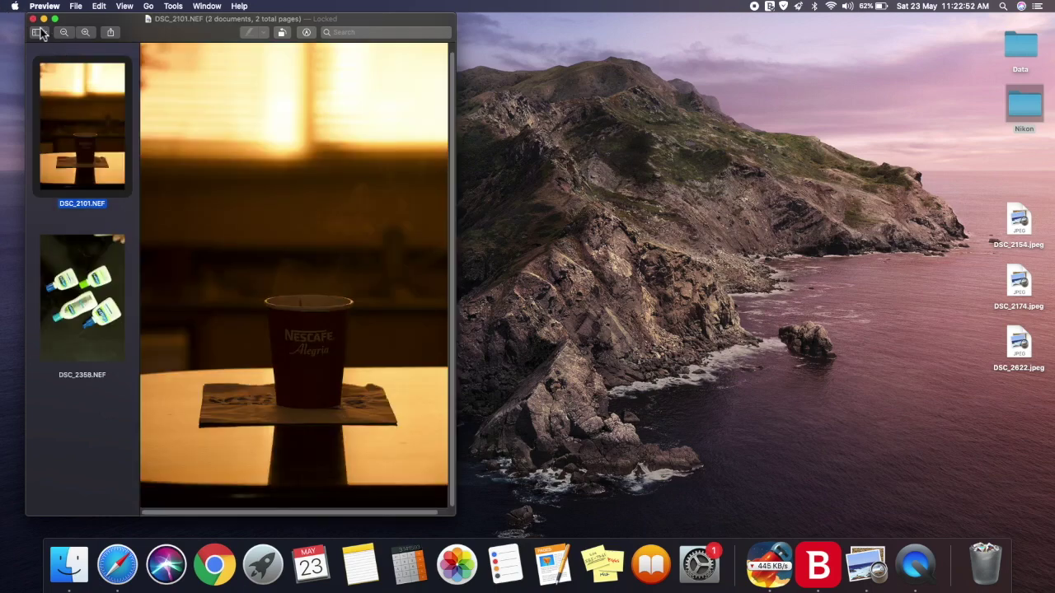
click(33, 18)
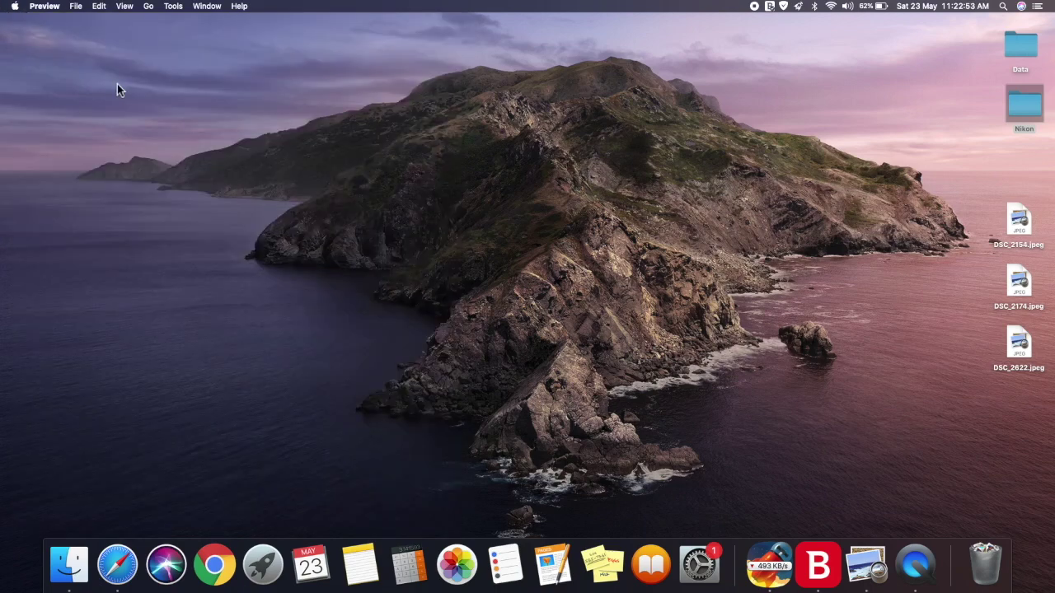
right_click(882, 563)
click(895, 516)
- Open the exported DSC_2174.jpeg from the desktop to check it, and close it
double_click(1018, 283)
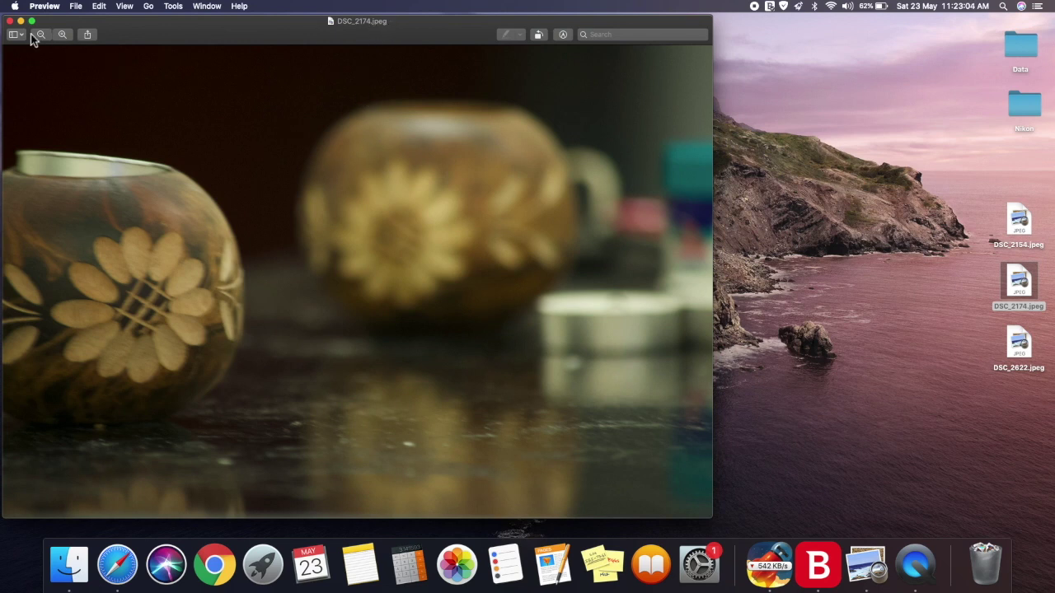
click(10, 21)
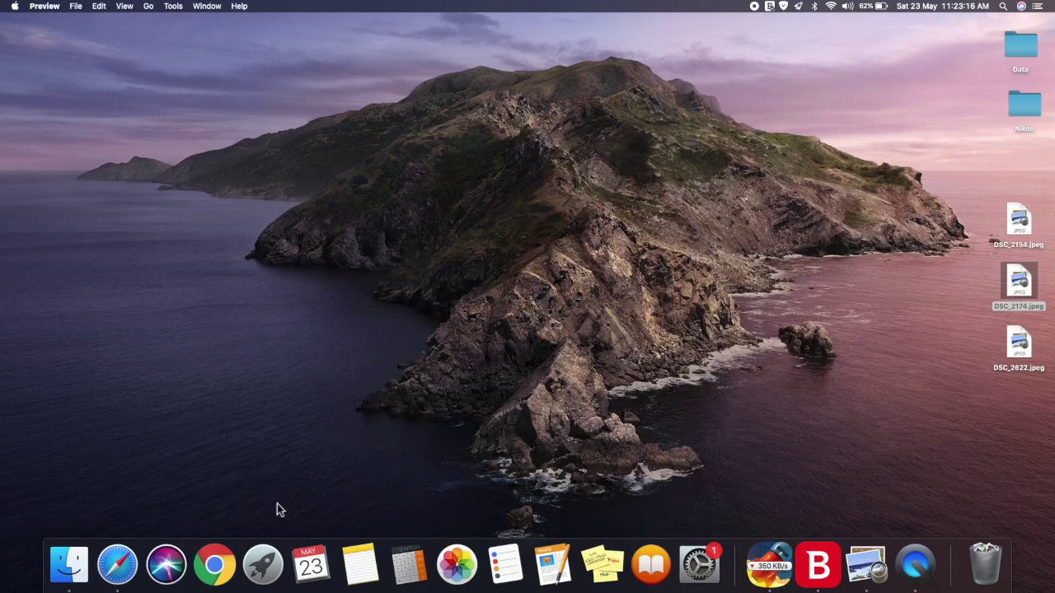
- Switch to Safari, review the listed NEF to JPG converter alternatives for Mac, and put the browser window away
click(117, 567)
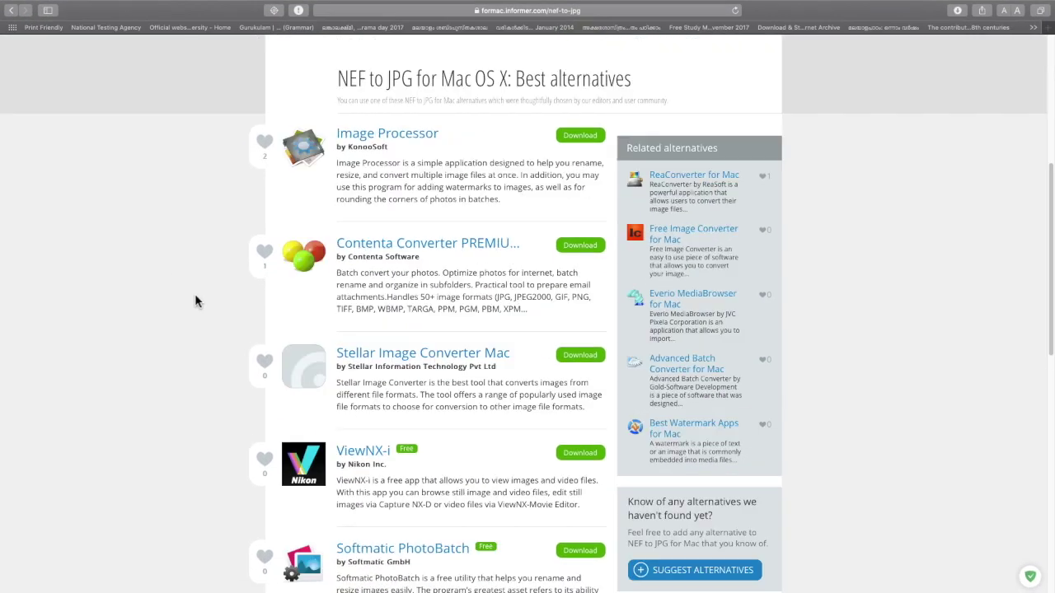
scroll(165, 328, up, 5)
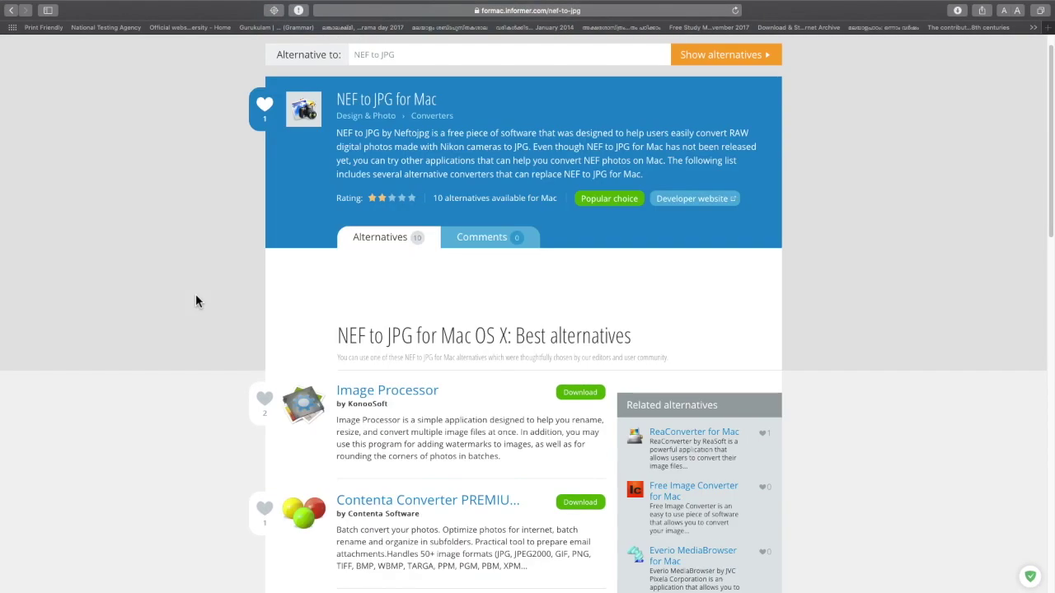
scroll(415, 338, down, 6)
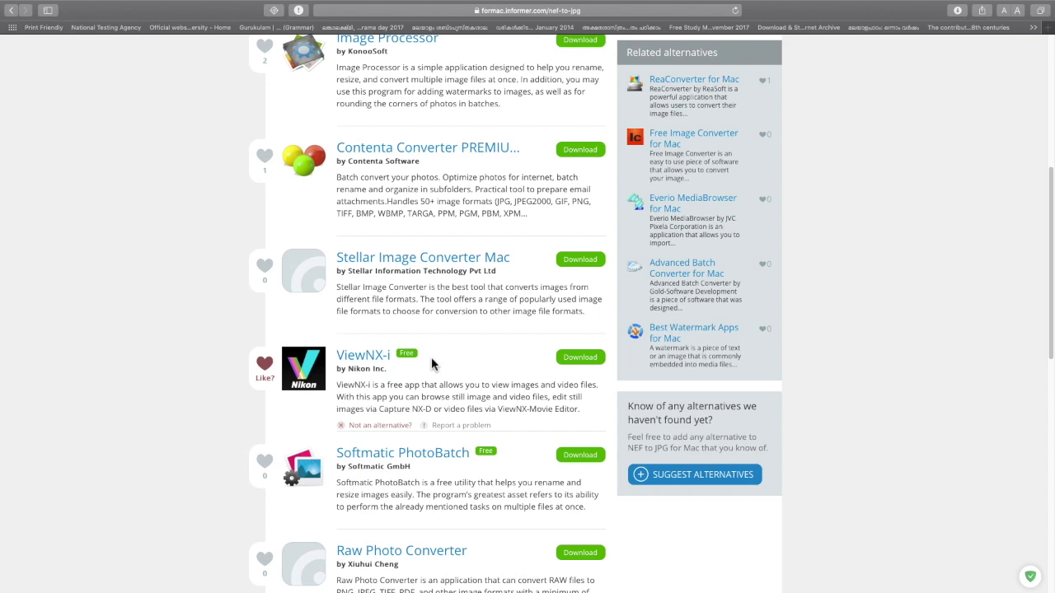
scroll(431, 364, down, 4)
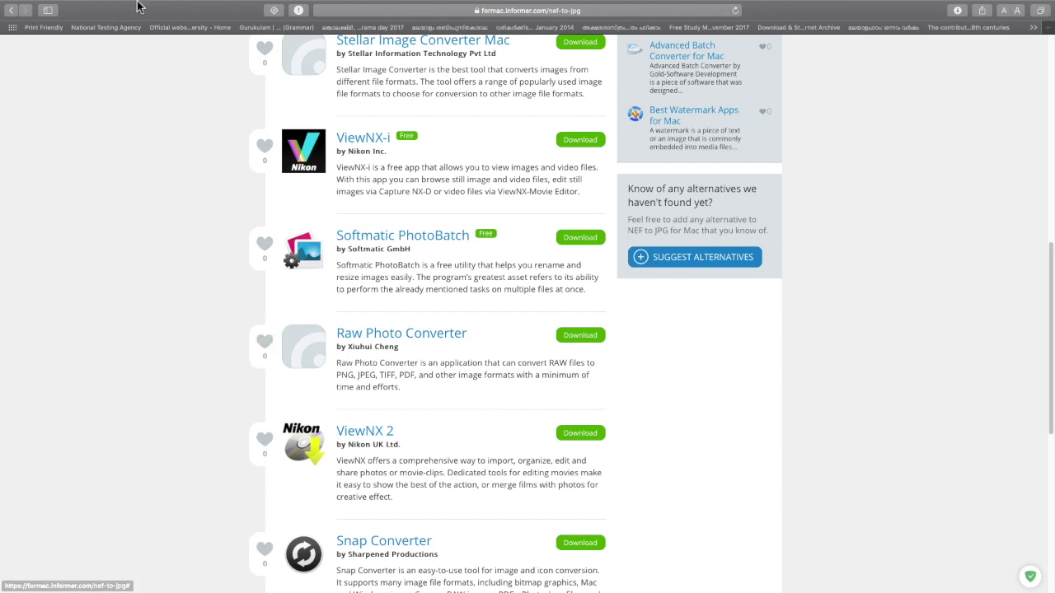
click(10, 23)
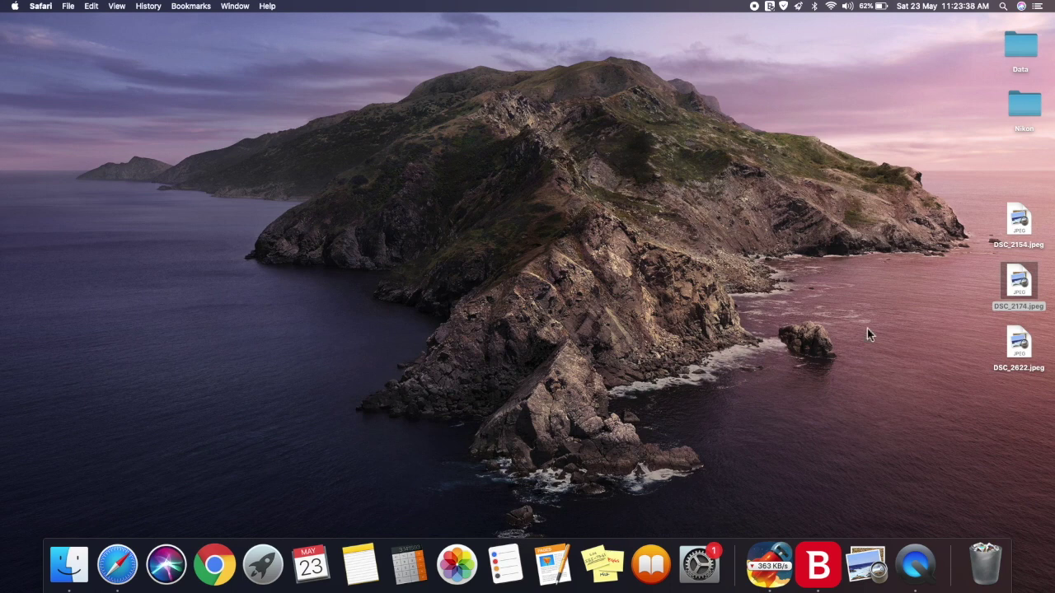
- Open DSC_2358.NEF from the Nikon folder in Preview and close the folder window
click(956, 297)
click(979, 321)
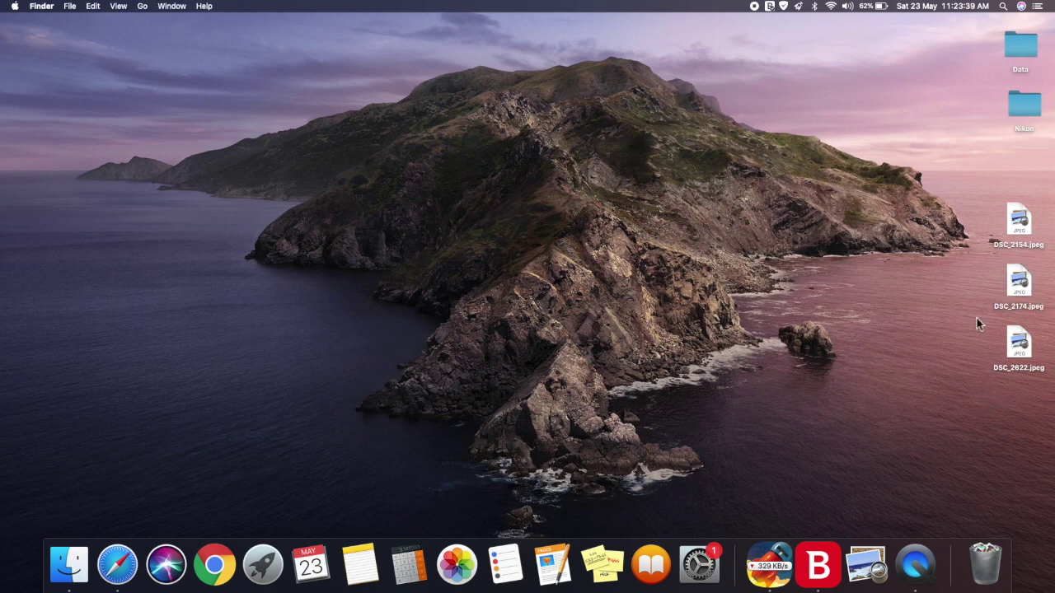
double_click(1026, 116)
click(728, 198)
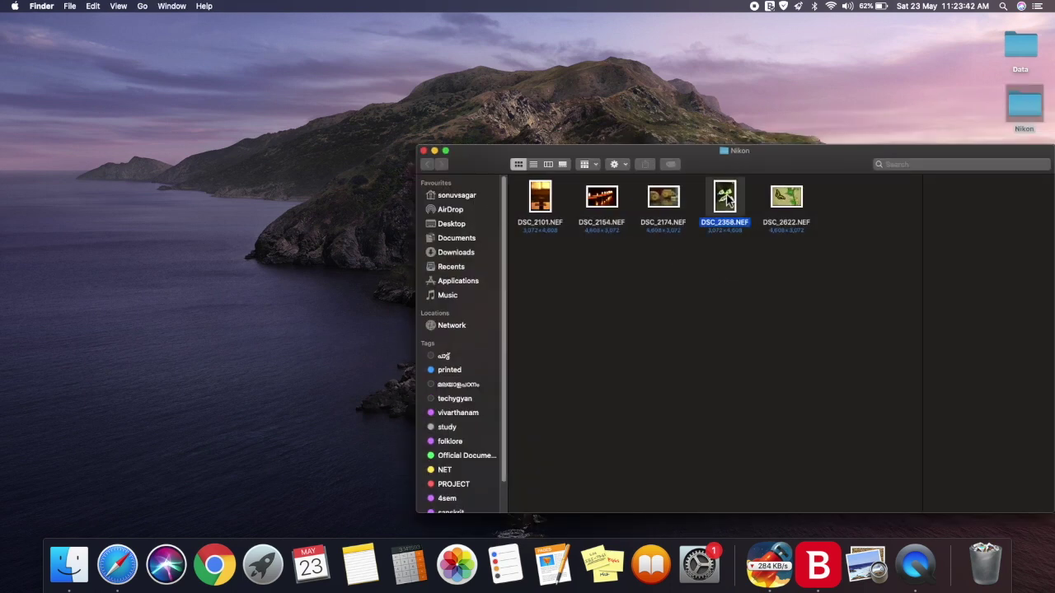
right_click(729, 198)
mouse_move(757, 210)
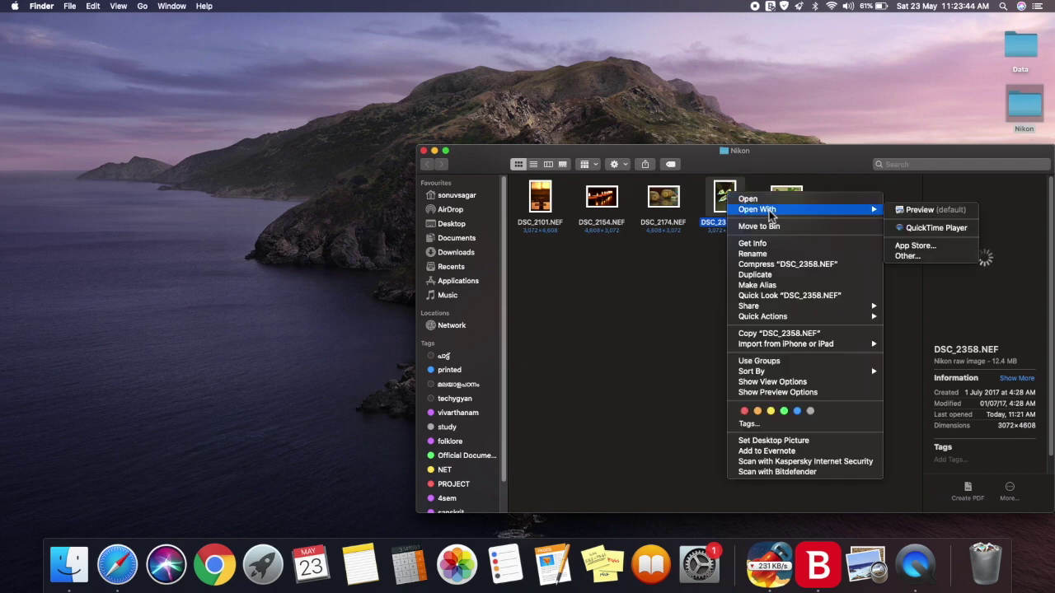
click(923, 207)
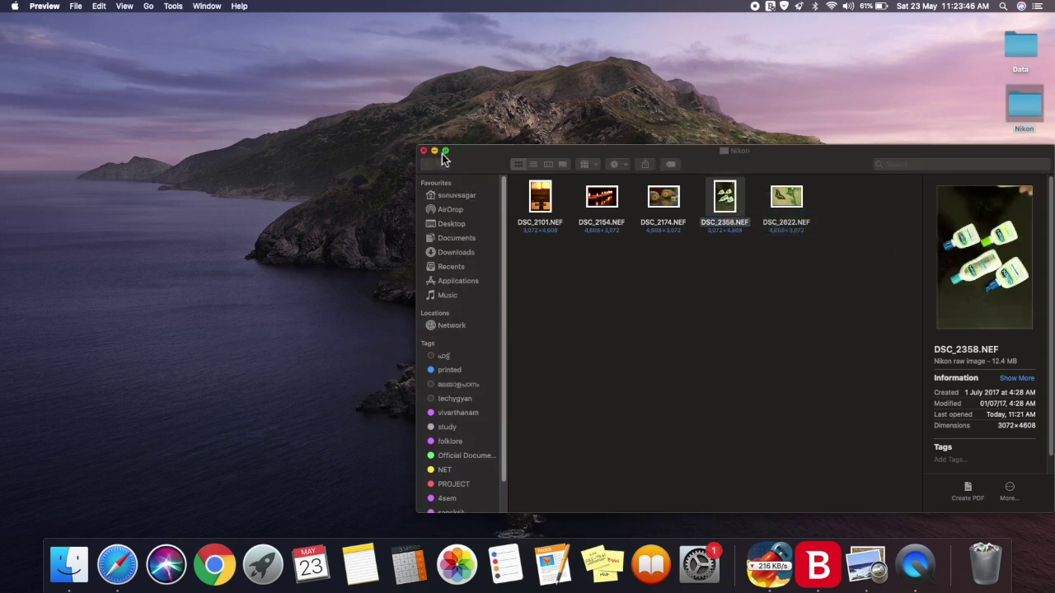
click(424, 151)
- Check the exported JPEG files in the Desktop folder through a new Finder window, and close DSC_2358.NEF
click(75, 7)
click(346, 95)
click(71, 7)
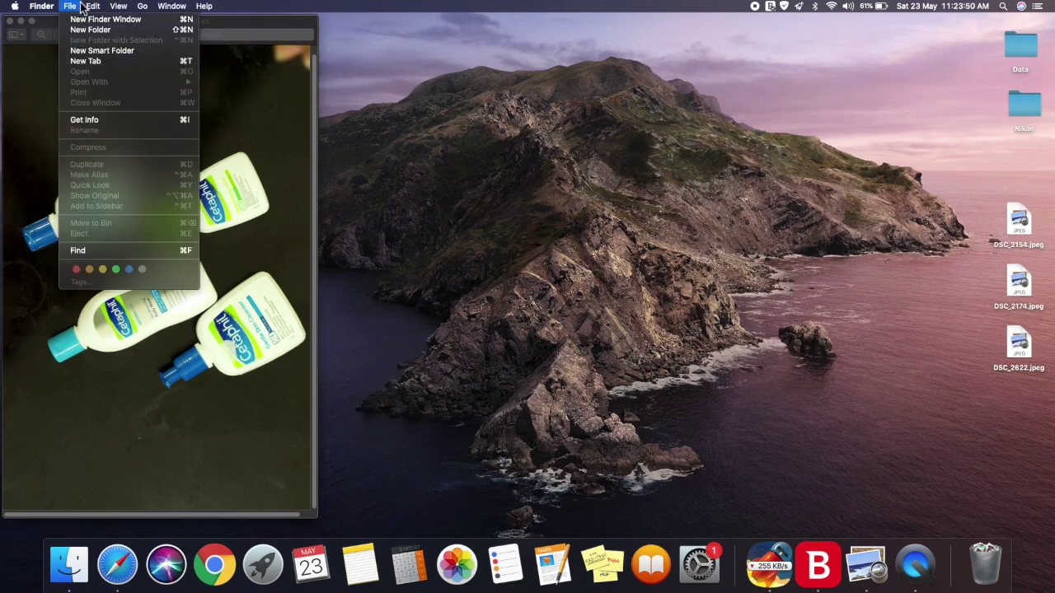
click(697, 265)
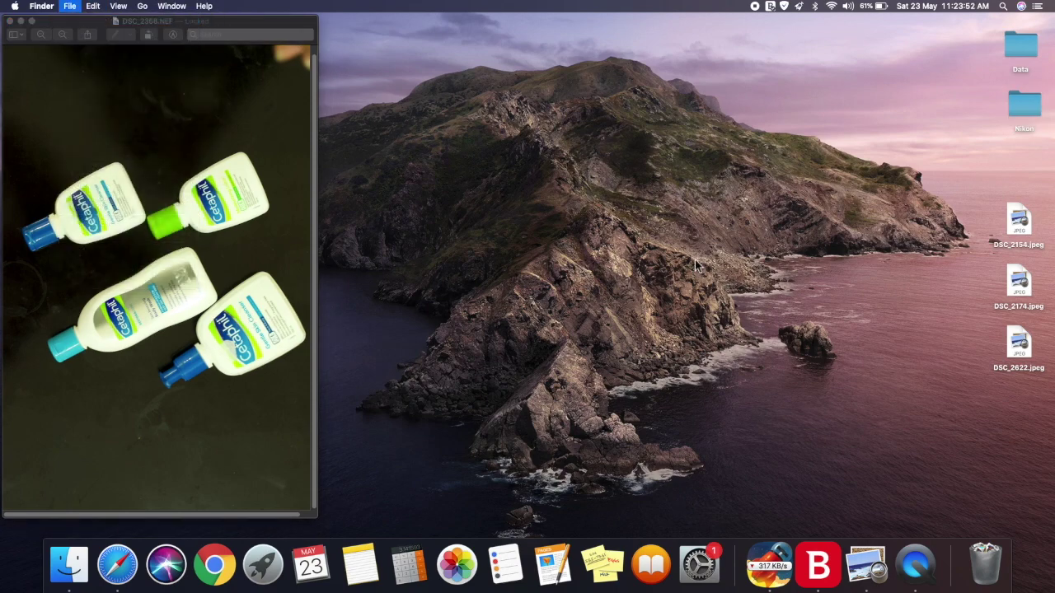
key(super+n)
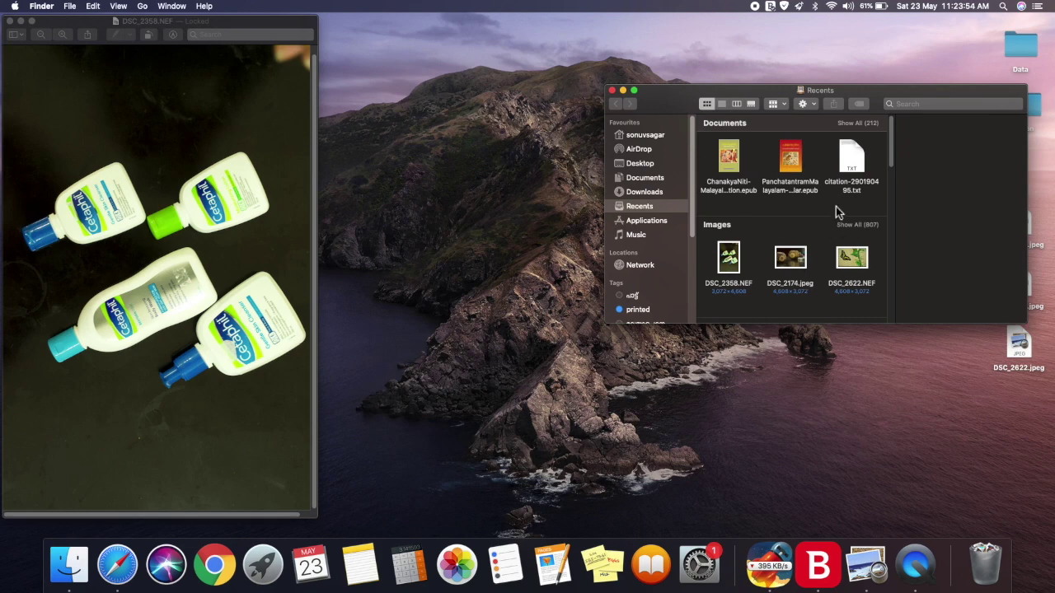
scroll(837, 214, down, 3)
scroll(838, 214, up, 3)
click(646, 165)
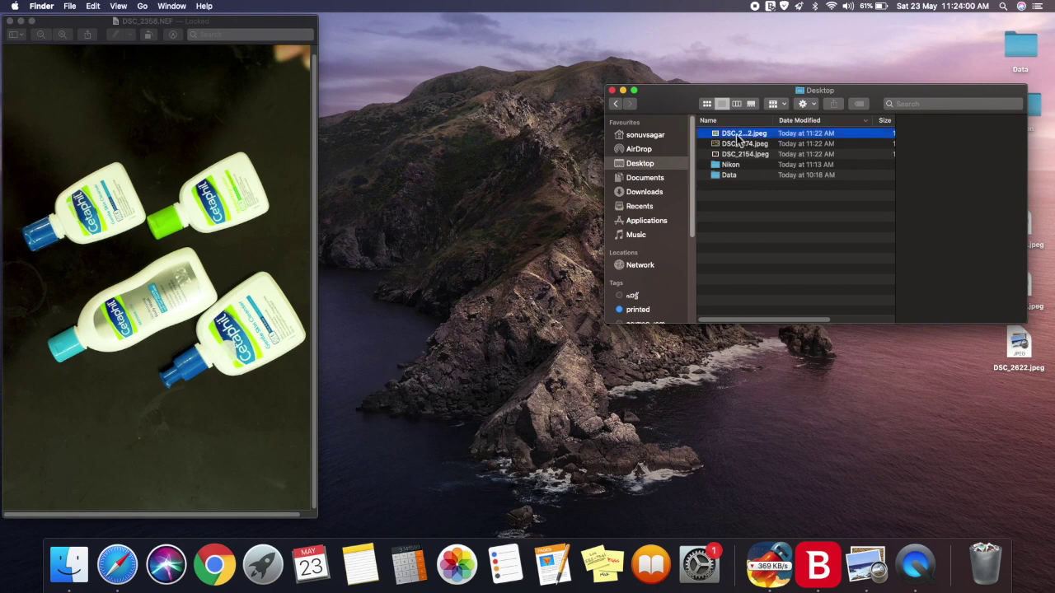
click(739, 135)
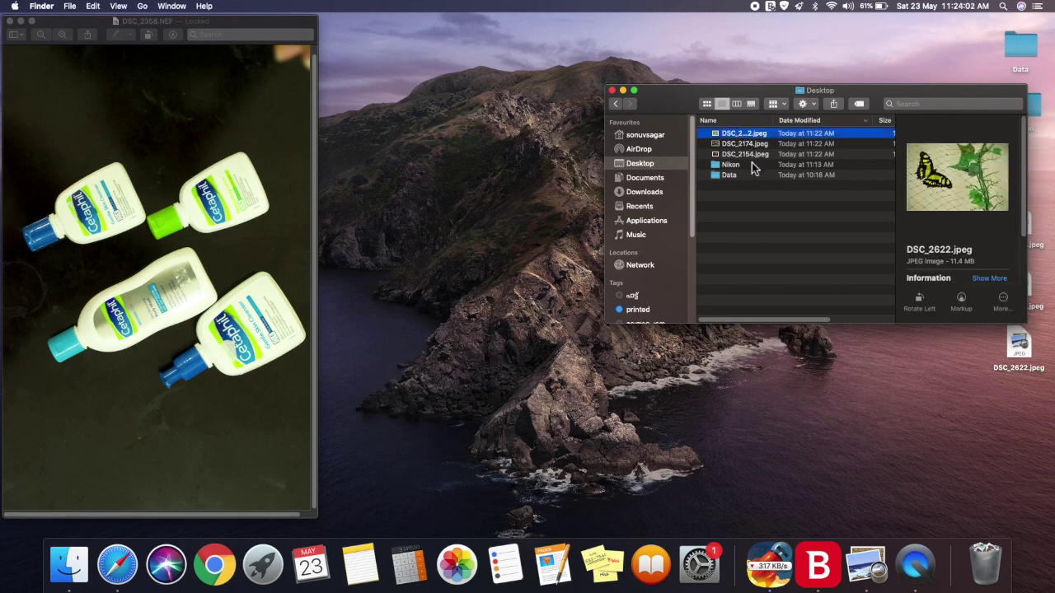
click(9, 21)
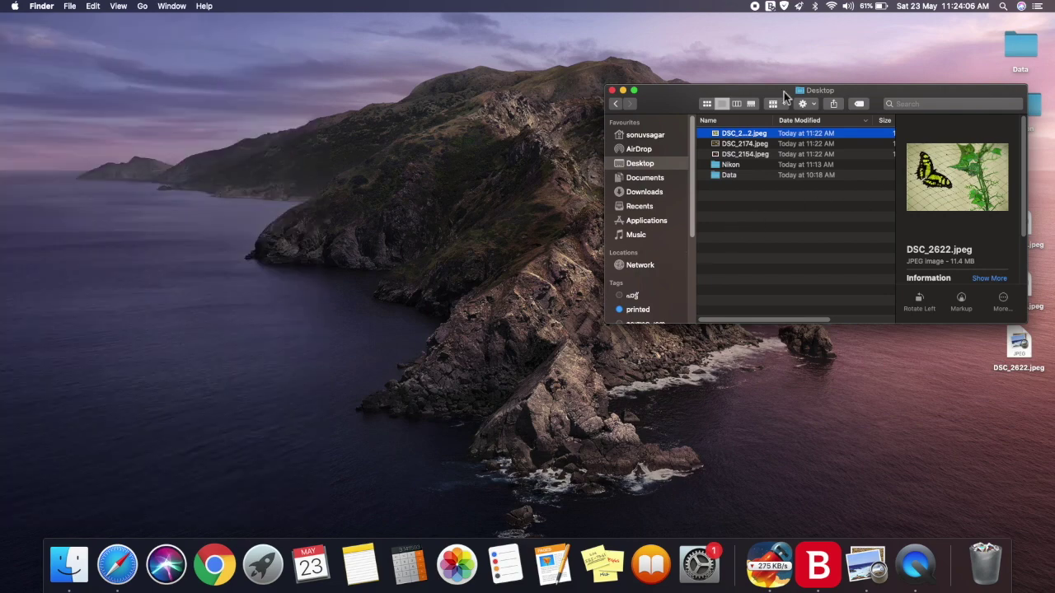
- Open DSC_2622.NEF from the Nikon folder in Preview and close the Finder window
drag(666, 105, 604, 151)
double_click(1034, 102)
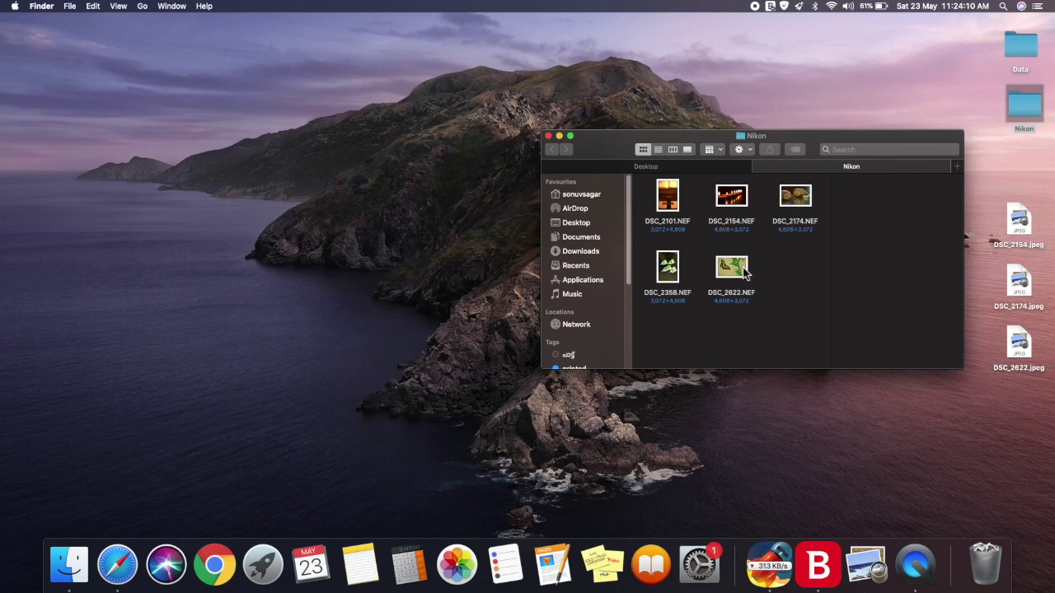
right_click(745, 272)
mouse_move(779, 268)
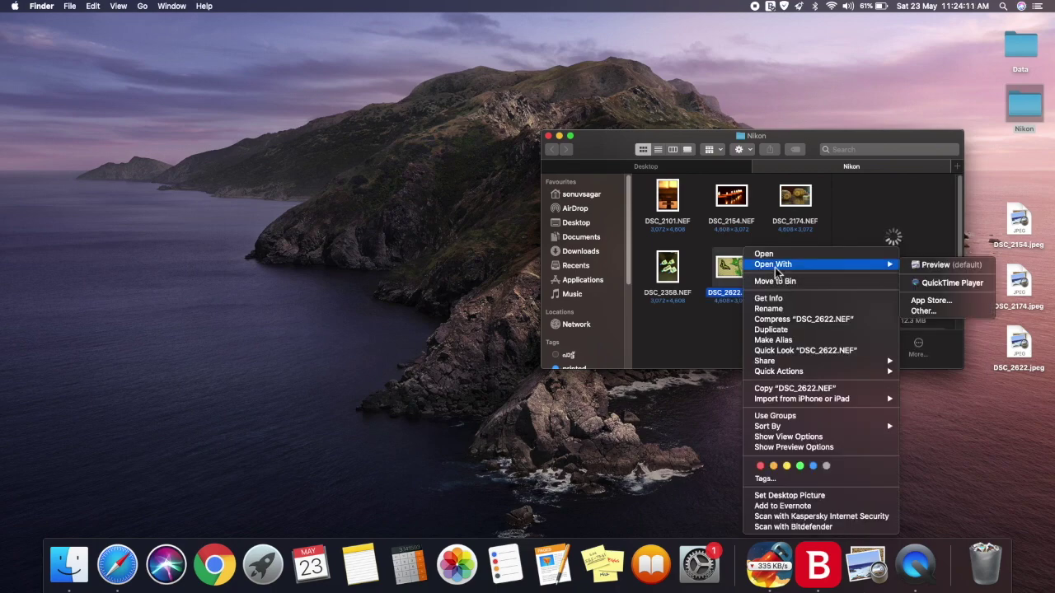
click(948, 265)
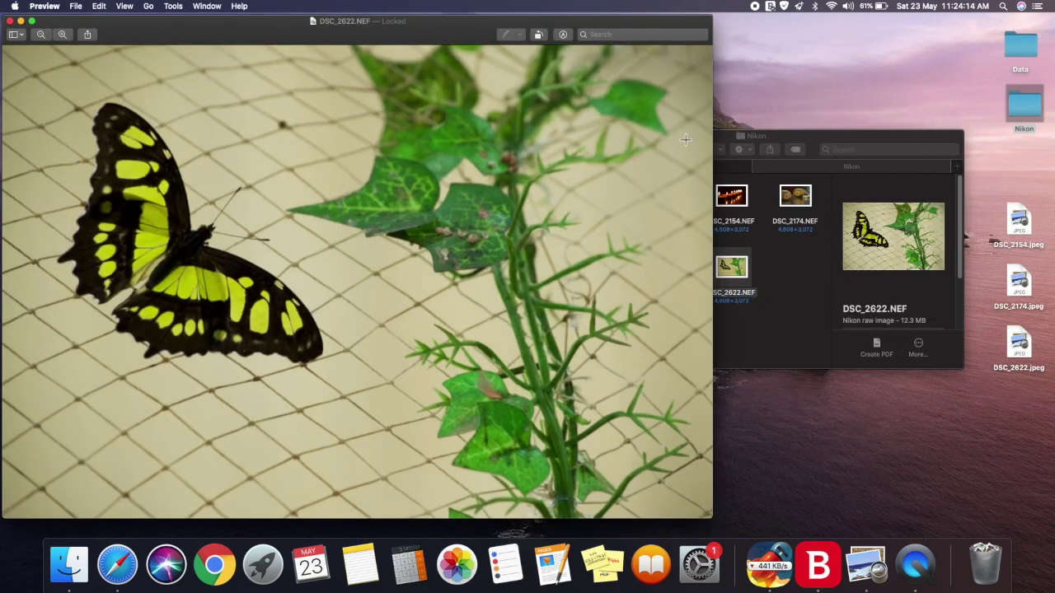
click(827, 131)
click(548, 138)
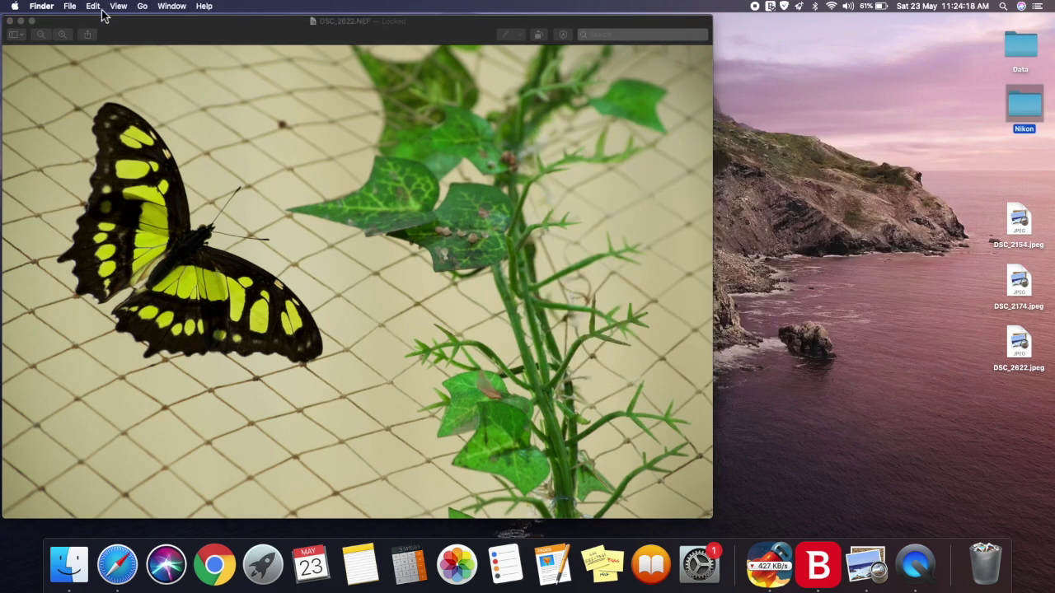
- Open the exported DSC_2622.jpeg from the Desktop folder in a new Finder window and separate it into its own Preview window
click(76, 7)
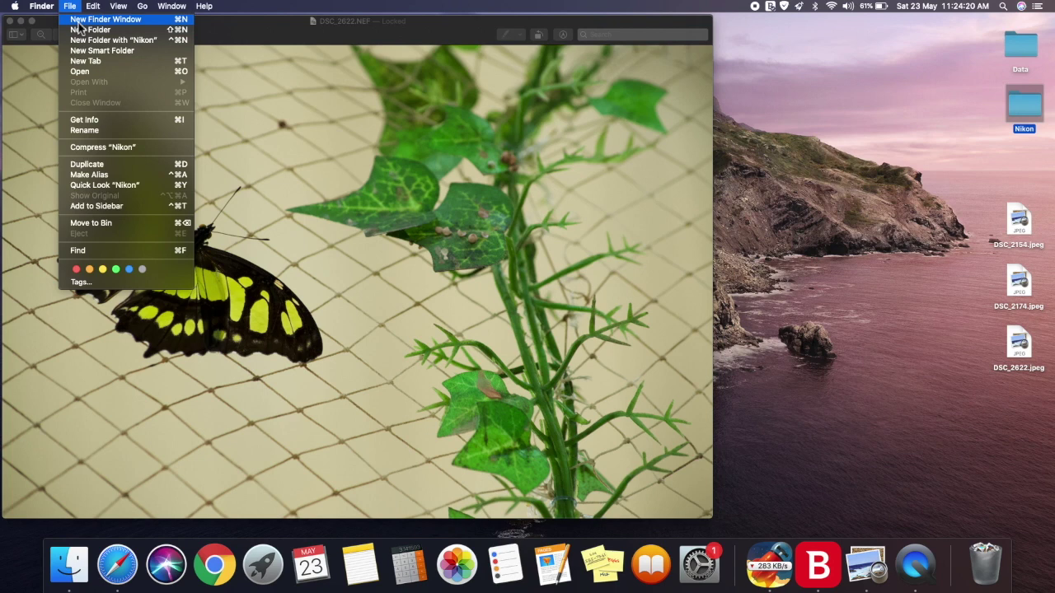
click(91, 19)
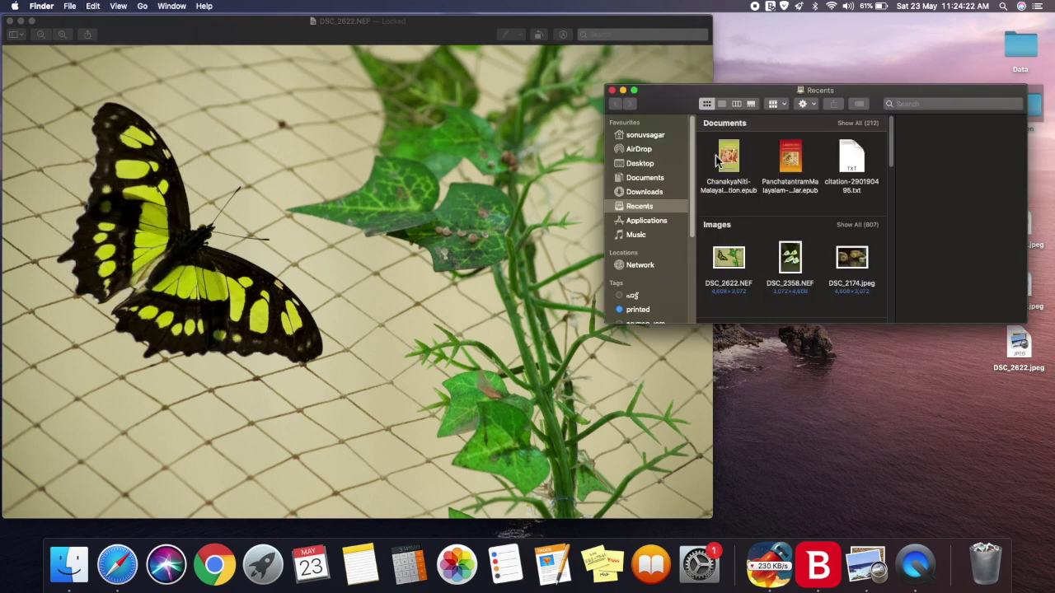
click(659, 167)
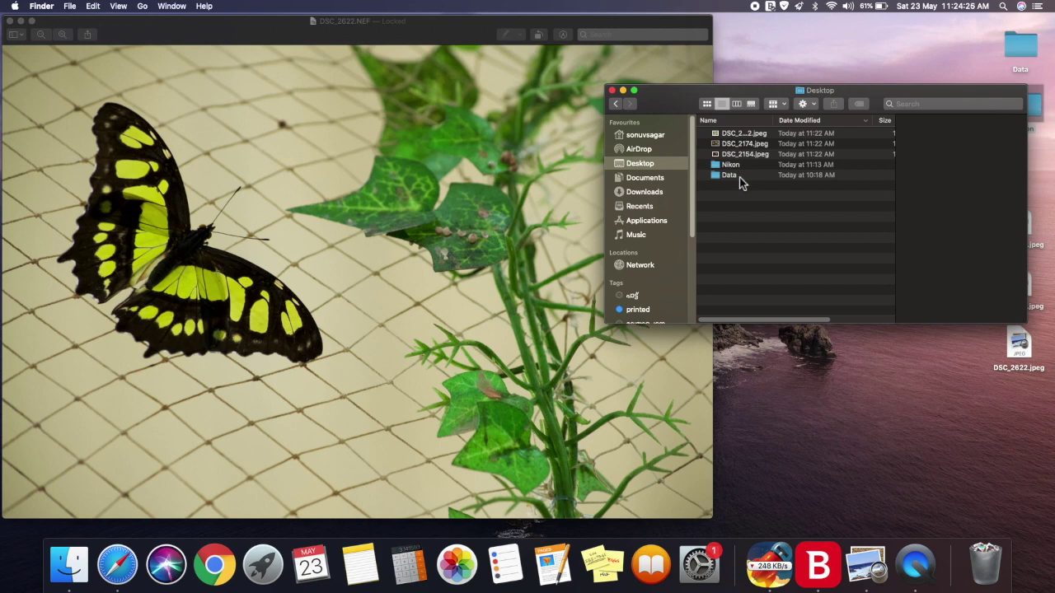
click(743, 135)
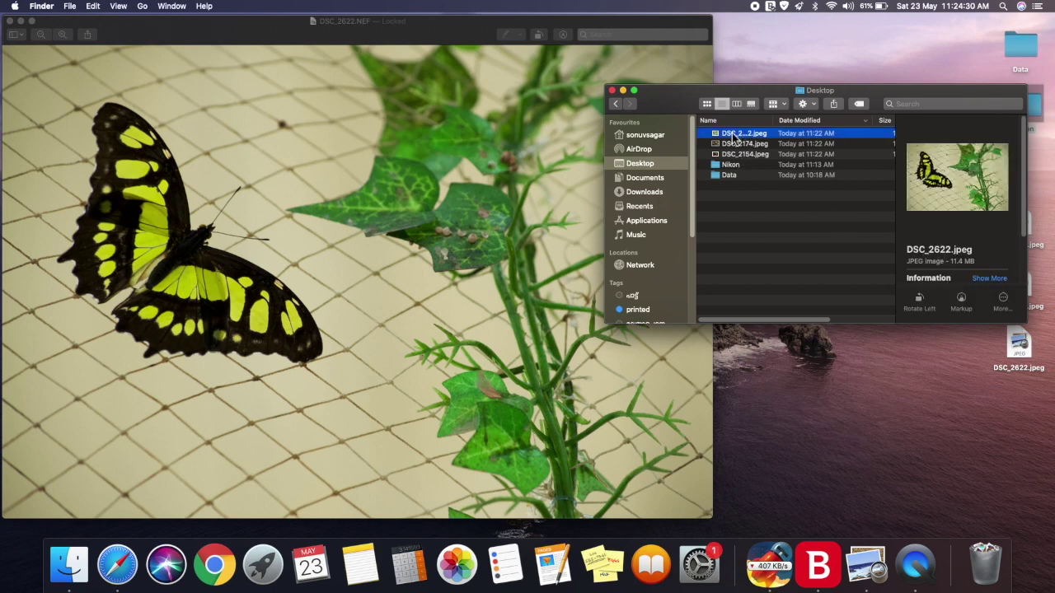
double_click(734, 132)
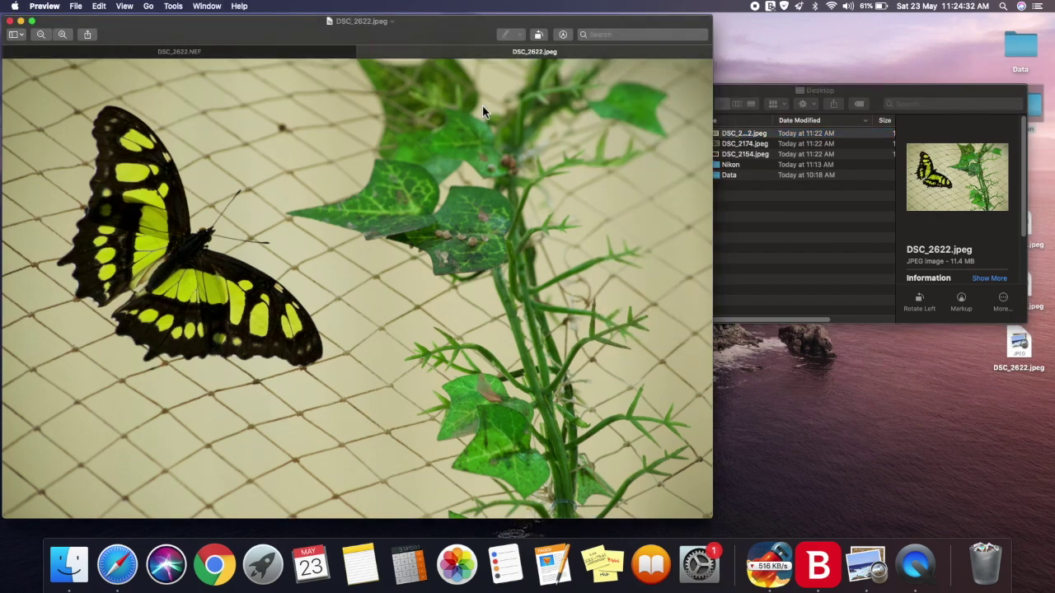
drag(496, 55, 742, 37)
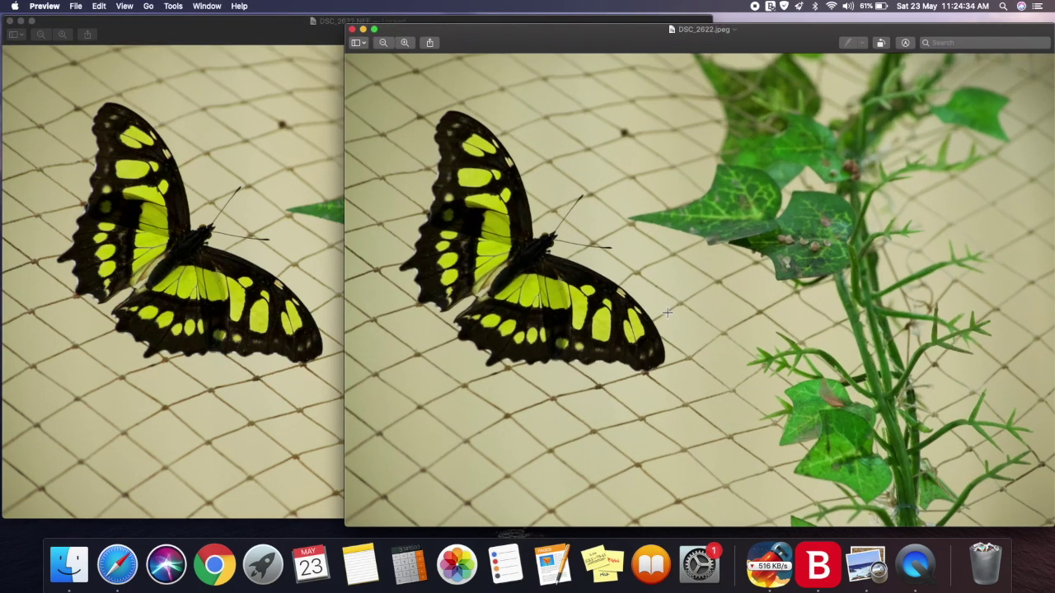
- Arrange DSC_2622.NEF and DSC_2622.jpeg side by side in a full-screen split view for comparison
click(31, 21)
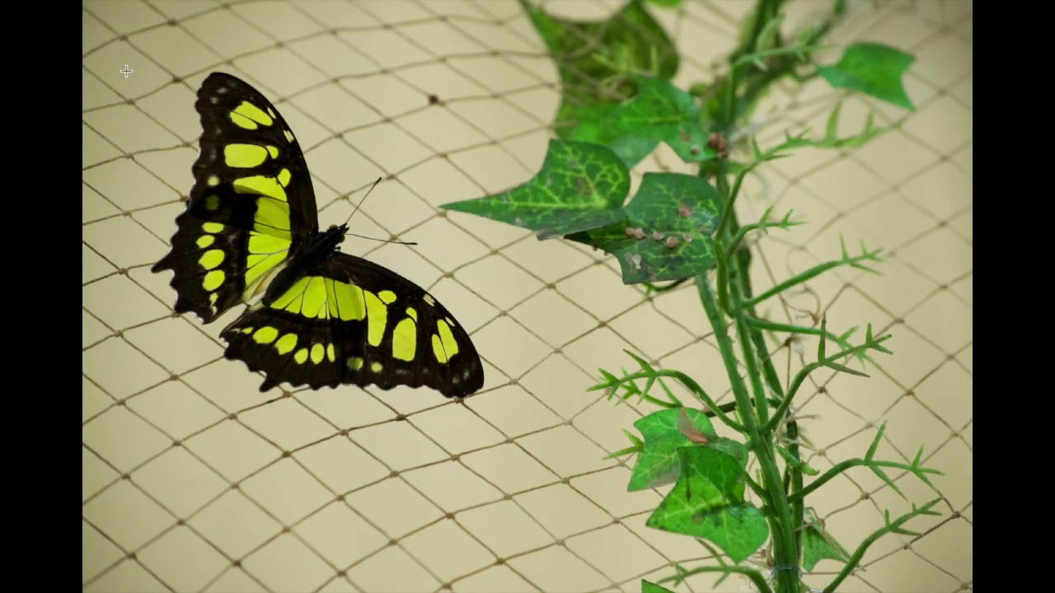
click(31, 27)
mouse_move(31, 27)
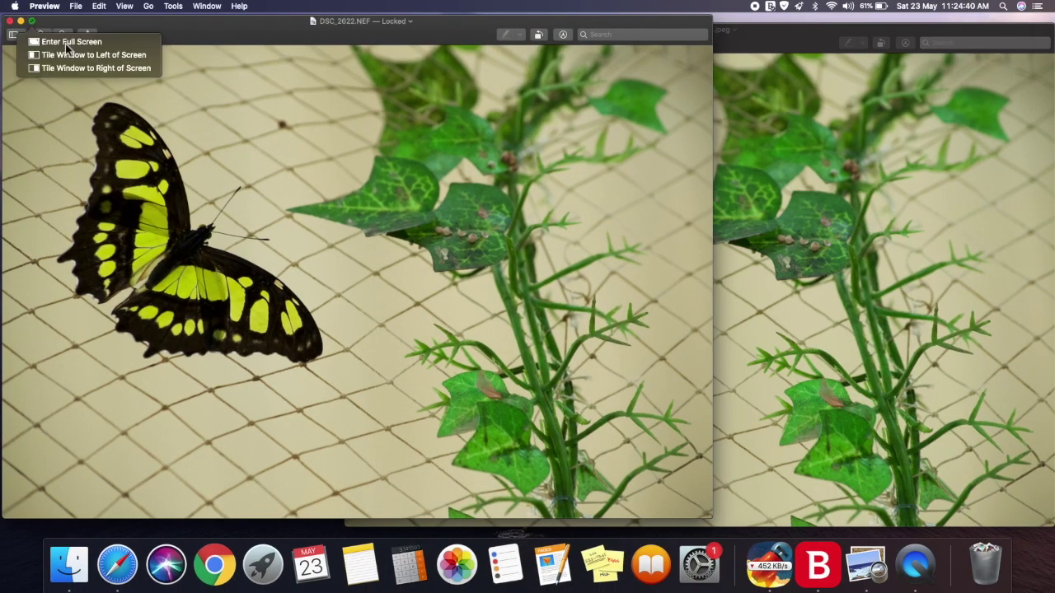
click(78, 51)
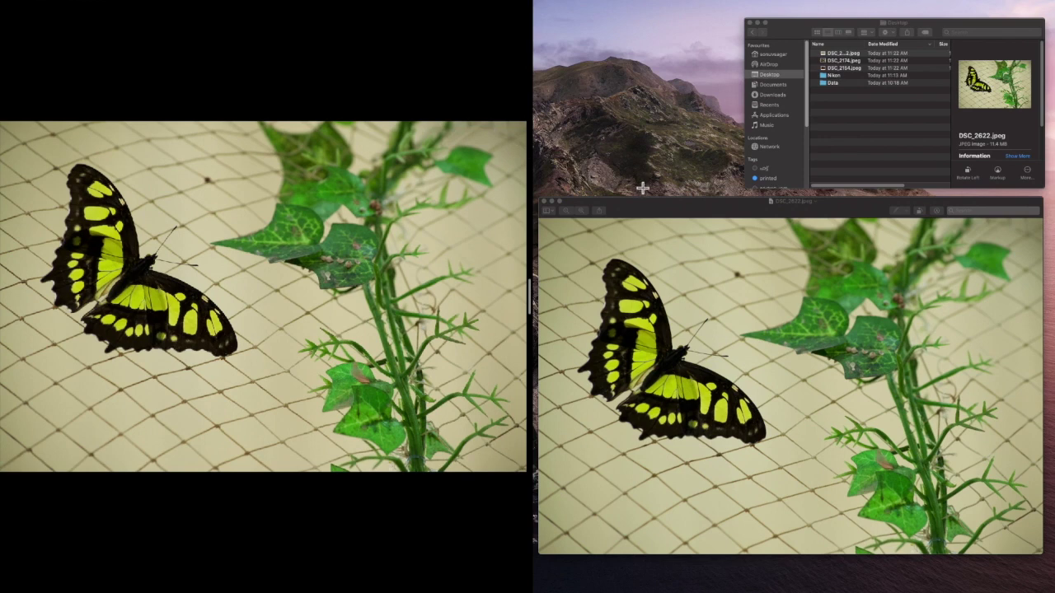
click(671, 271)
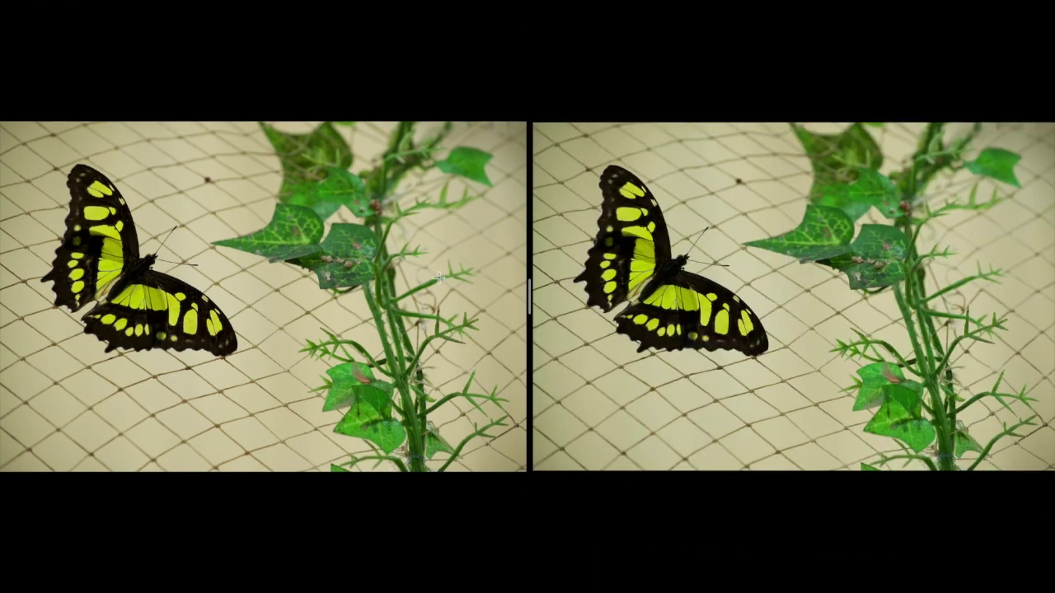